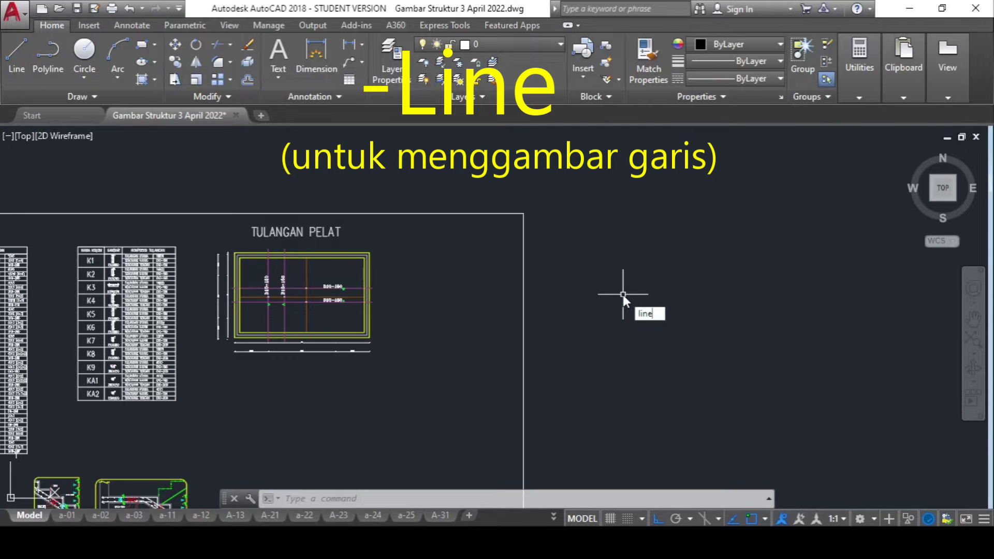
# Draw a short vertical line to the right of the drawing
pyautogui.press('Return')
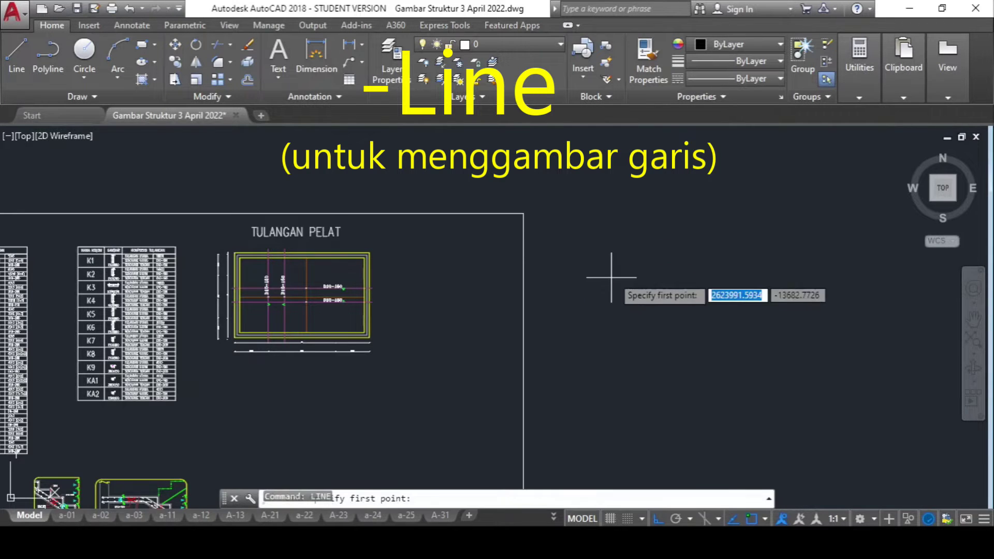
pyautogui.click(598, 254)
pyautogui.click(598, 350)
pyautogui.press('Escape')
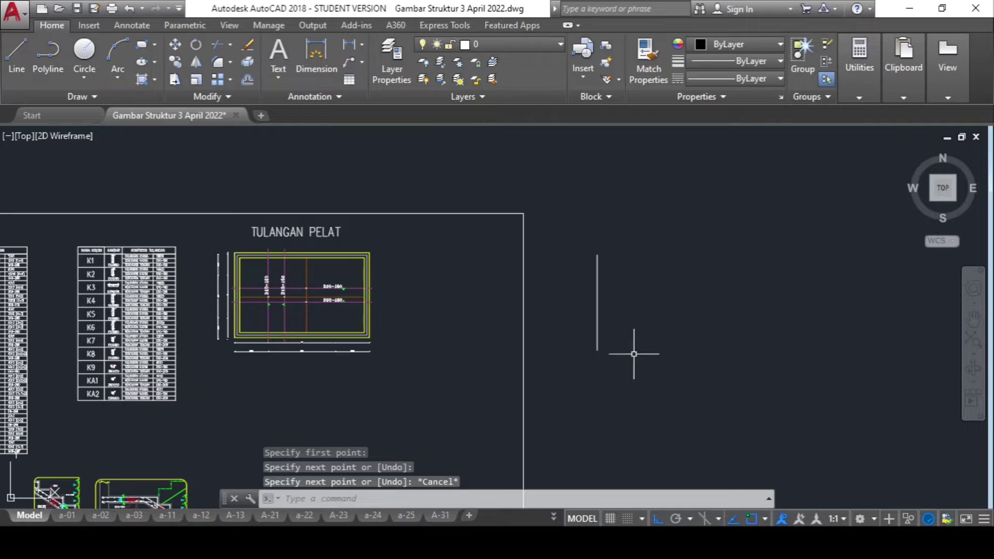
# Draw a circle beside the line, then undo both the line and circle
pyautogui.write('cir')
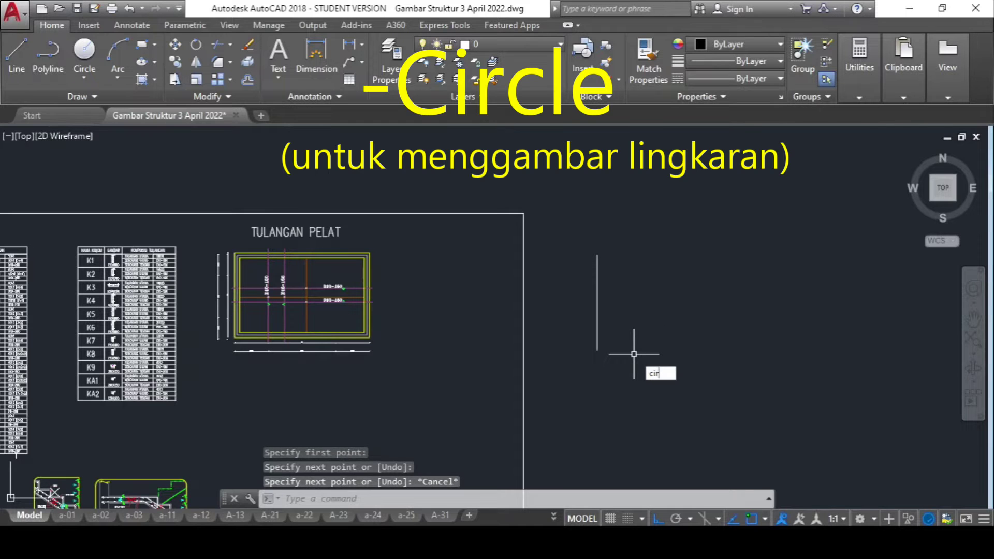
pyautogui.press('Return')
pyautogui.click(669, 275)
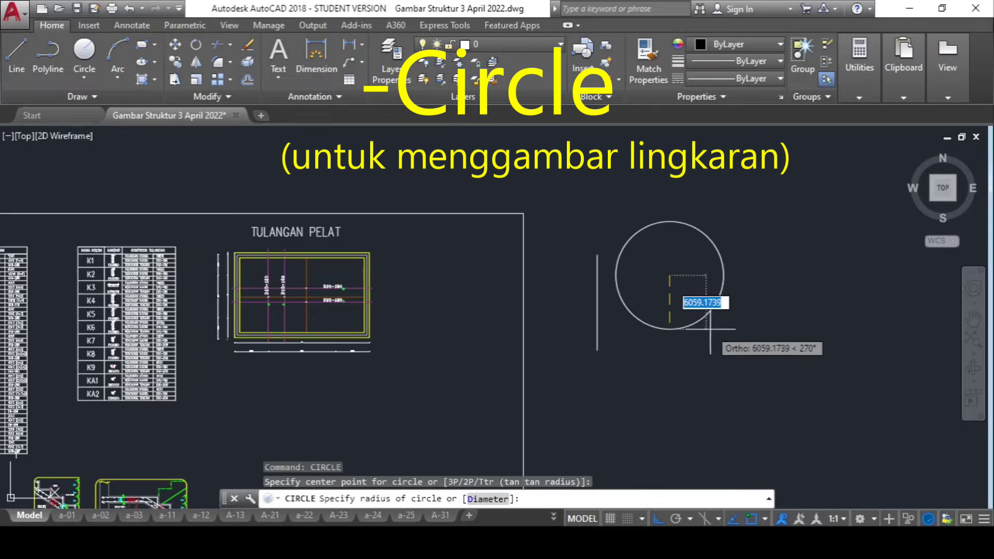
pyautogui.click(699, 322)
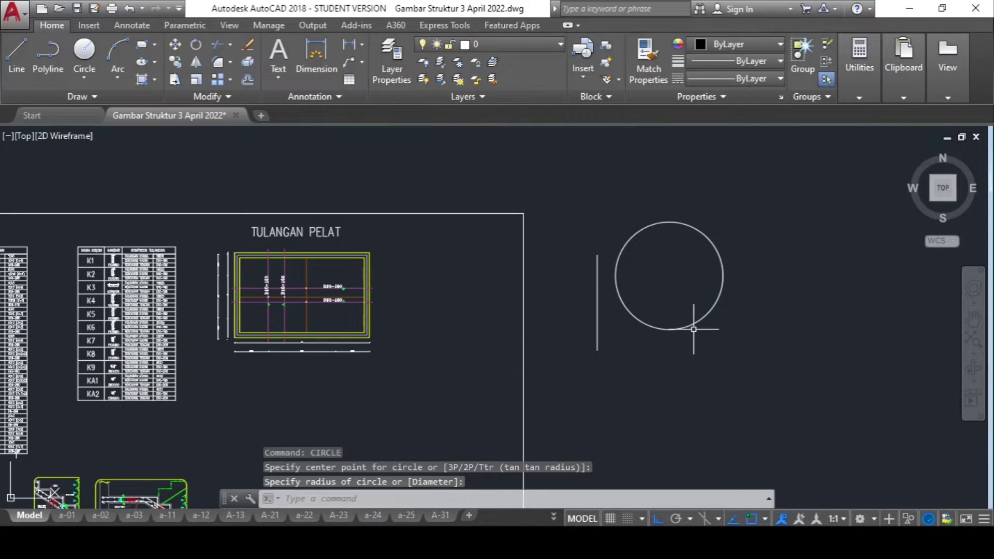
pyautogui.hotkey('ctrl', 'z')
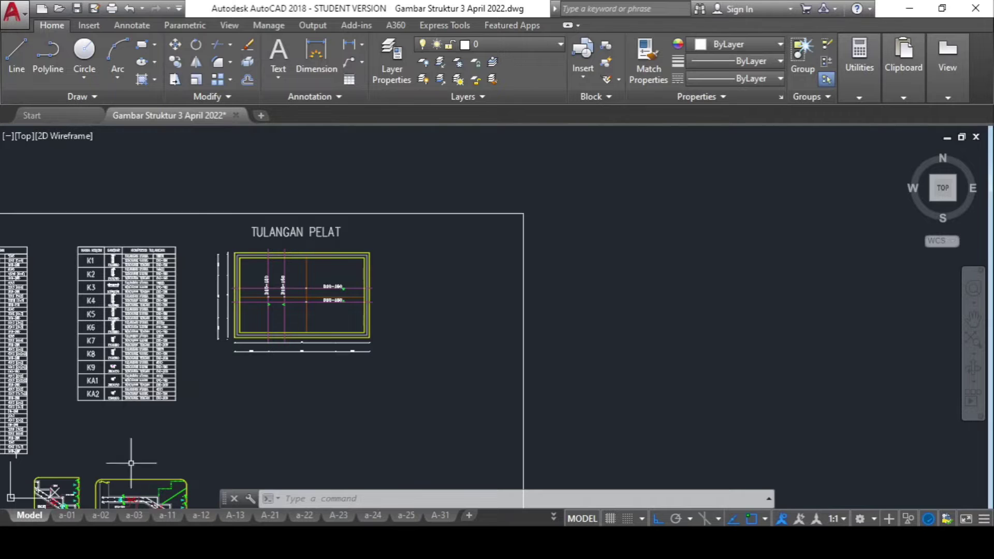
# Dismiss a stray system menu, zoom in, and select then deselect the TULANGAN PELAT title
pyautogui.press('super+x')
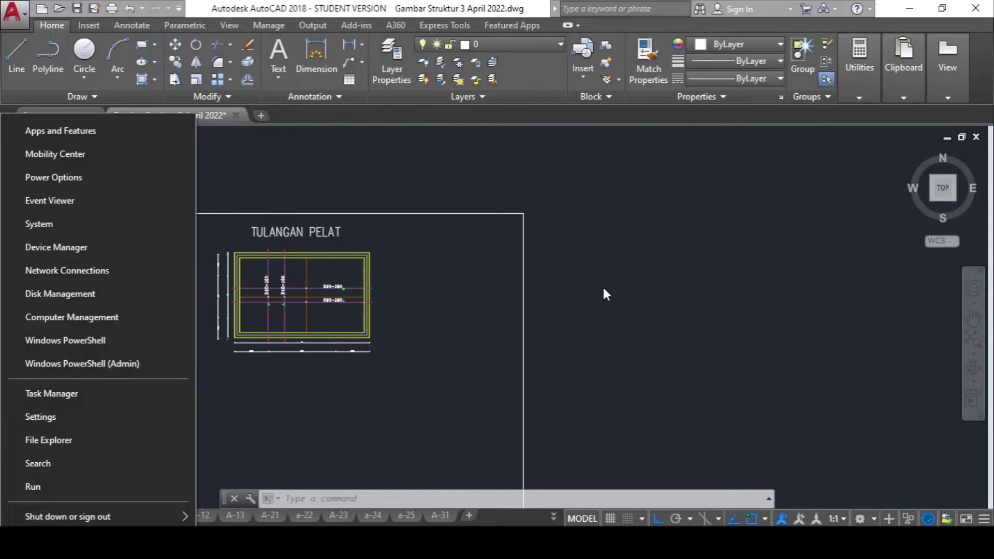
pyautogui.press('Escape')
pyautogui.scroll(2, 269, 238)
pyautogui.click(271, 235)
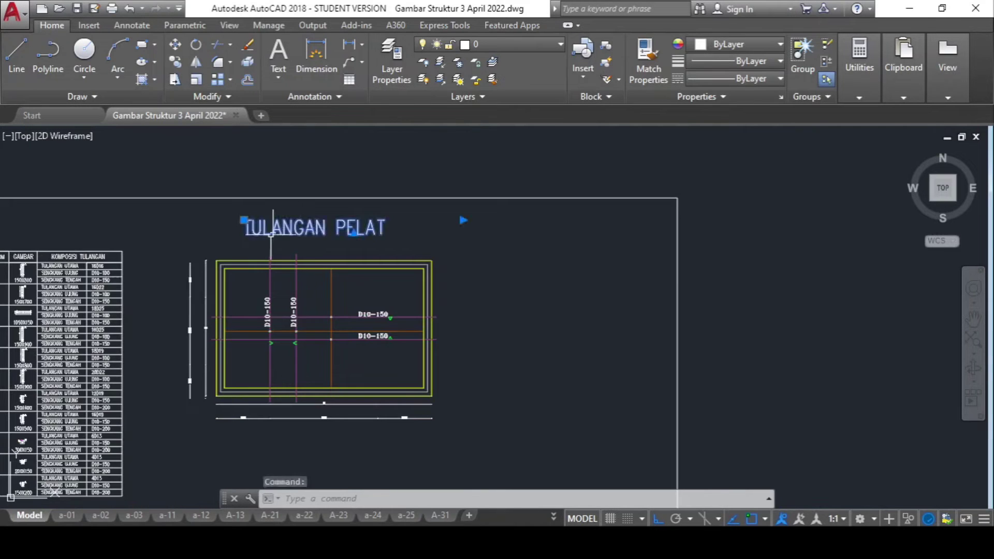
pyautogui.click(243, 219)
pyautogui.press('Escape')
pyautogui.press('Escape')
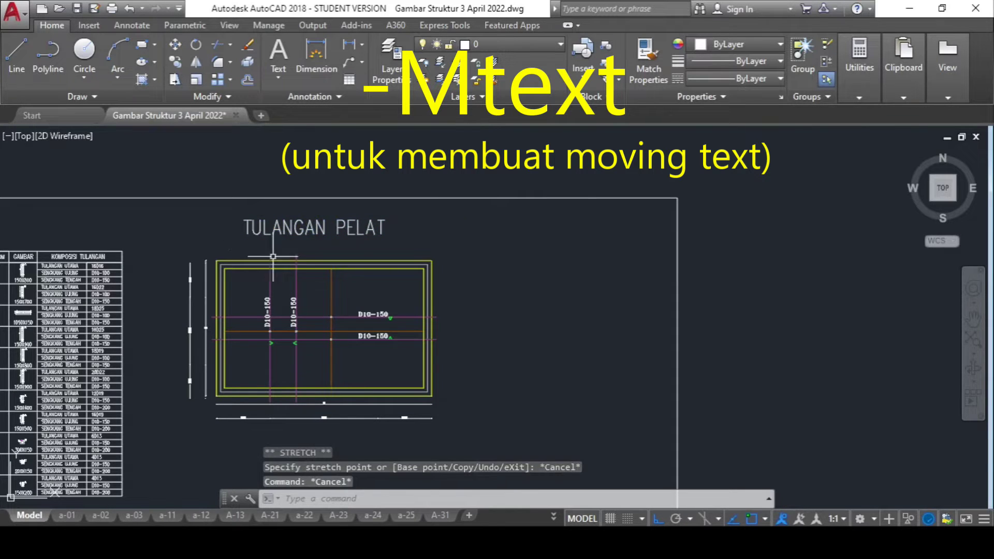
# Add a multiline text box reading TULANGAN right of the title and keep the changes
pyautogui.write('mtext')
pyautogui.press('Return')
pyautogui.click(483, 240)
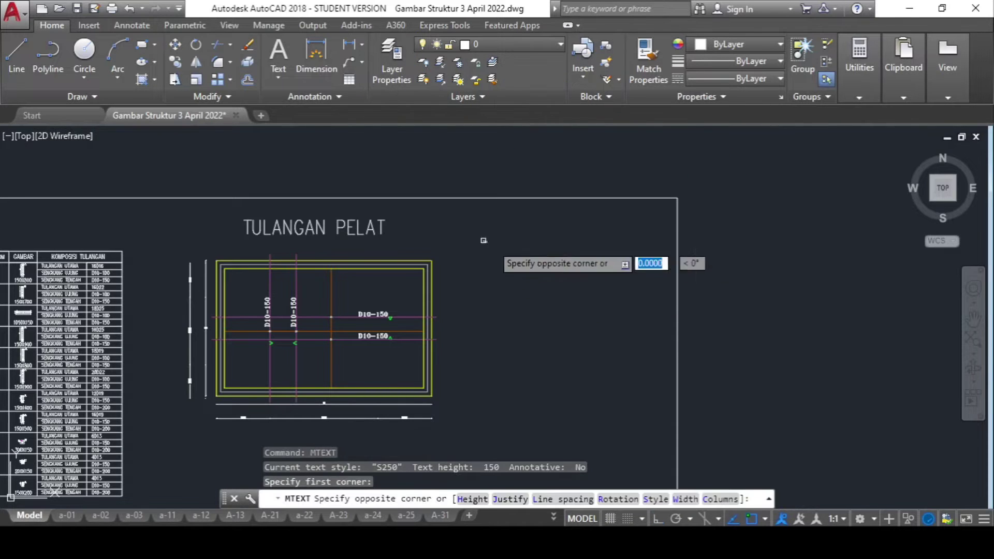
pyautogui.click(611, 296)
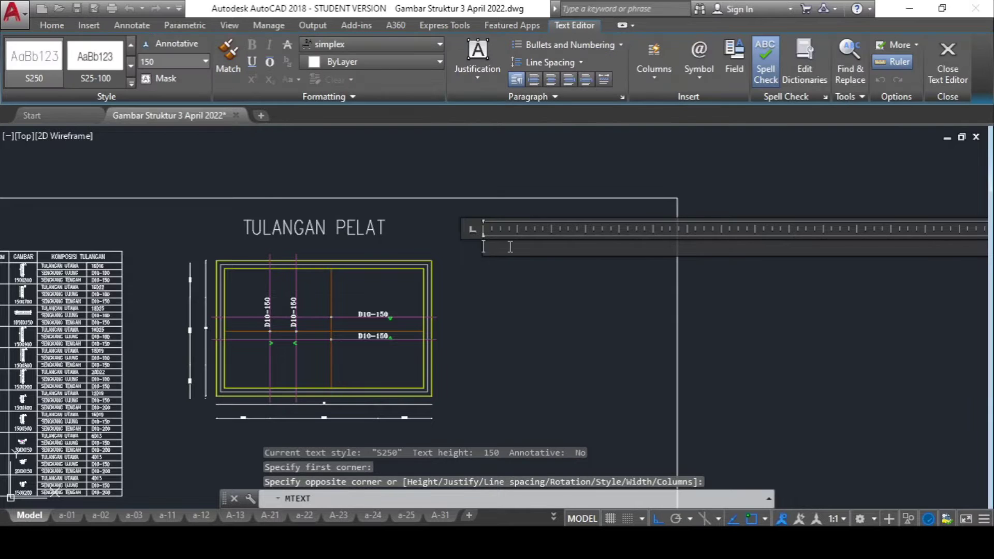
pyautogui.write('DTULANGAN')
pyautogui.press('Escape')
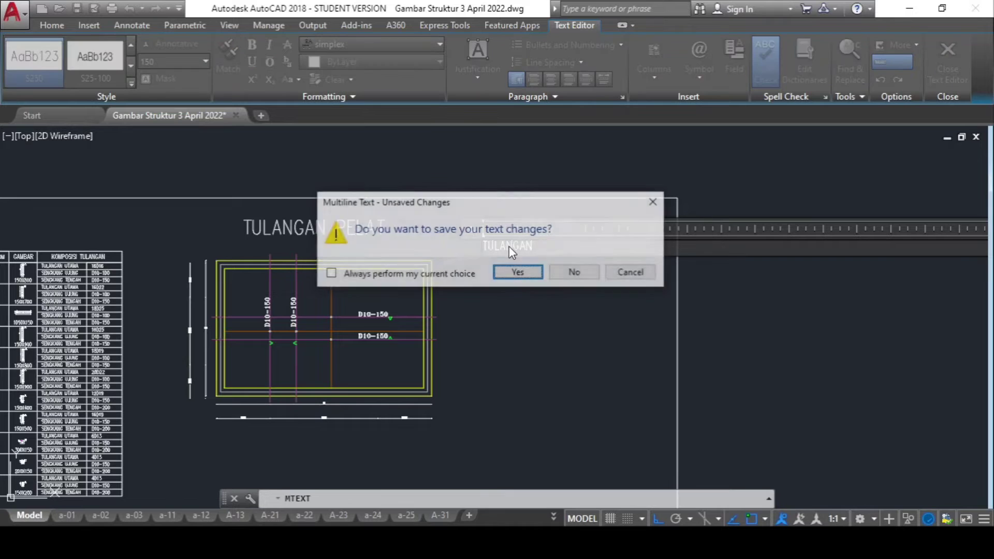
pyautogui.press('Return')
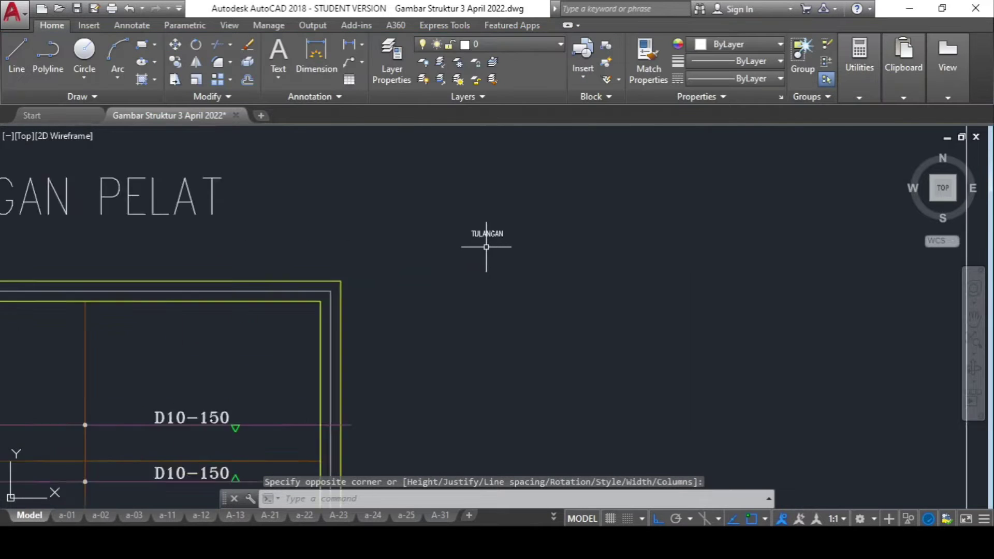
# Select the TULANGAN text and open its Properties palette
pyautogui.scroll(10, 488, 243)
pyautogui.scroll(-6, 477, 222)
pyautogui.scroll(-5, 466, 220)
pyautogui.scroll(5, 466, 220)
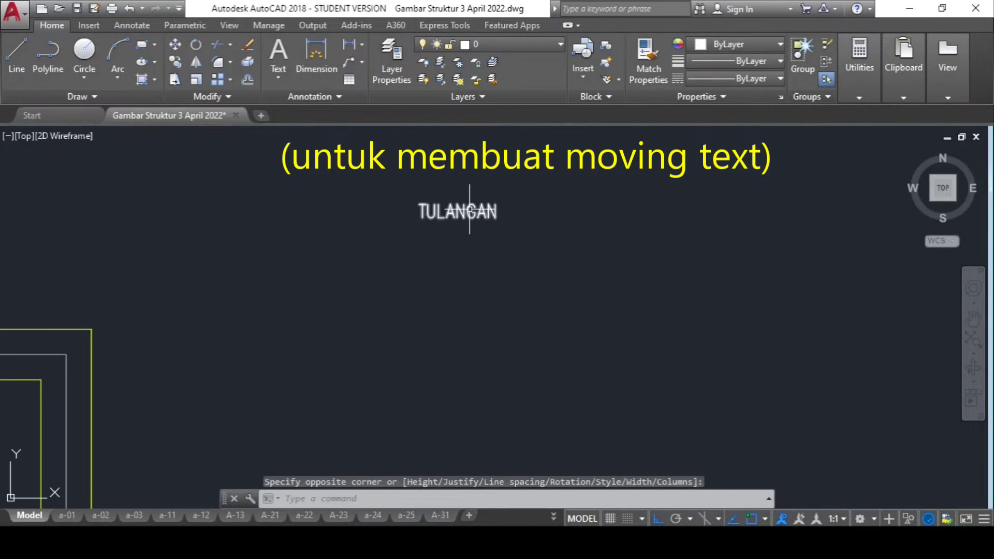
pyautogui.click(469, 211)
pyautogui.rightClick(470, 211)
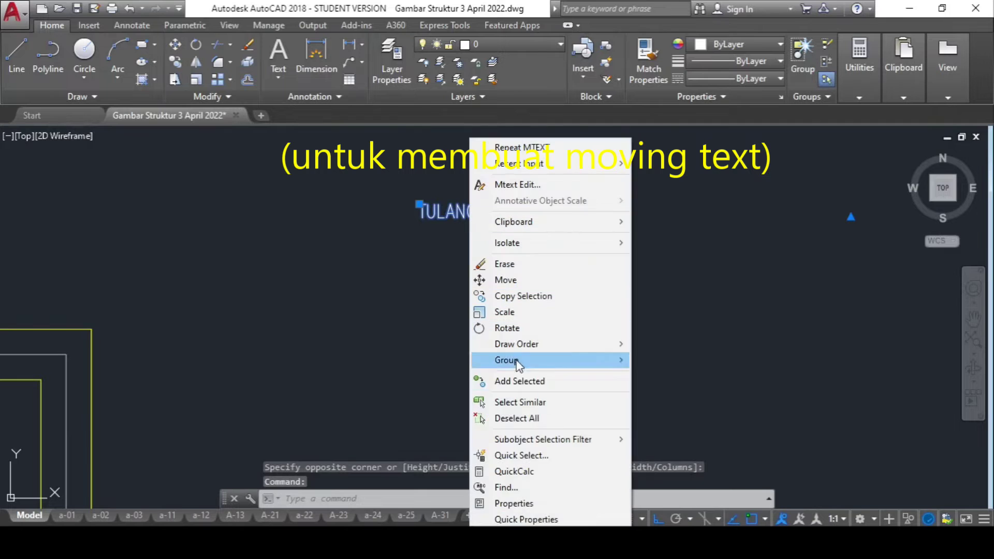
pyautogui.click(538, 502)
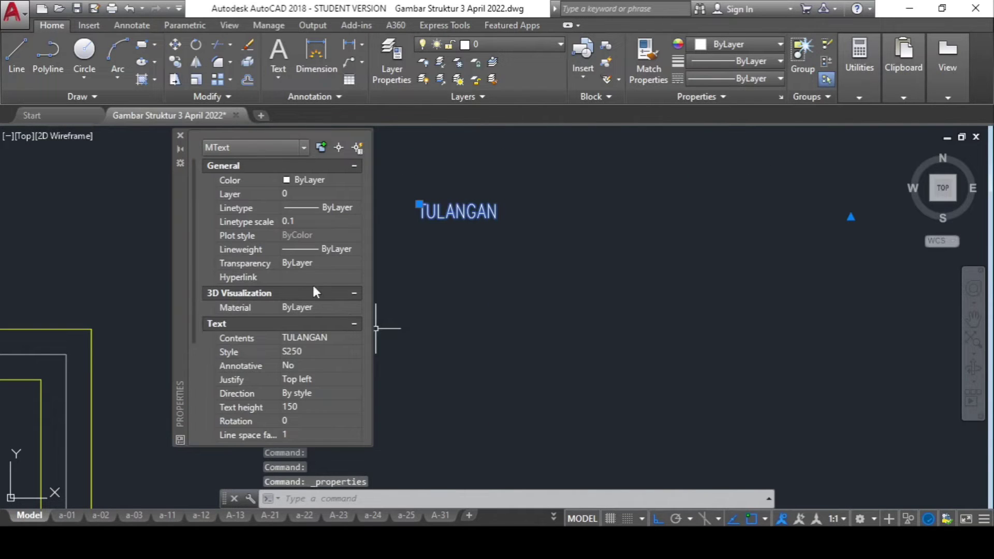
# Set the text height to 300, deselect the text, and close the Properties palette
pyautogui.scroll(-5, 360, 381)
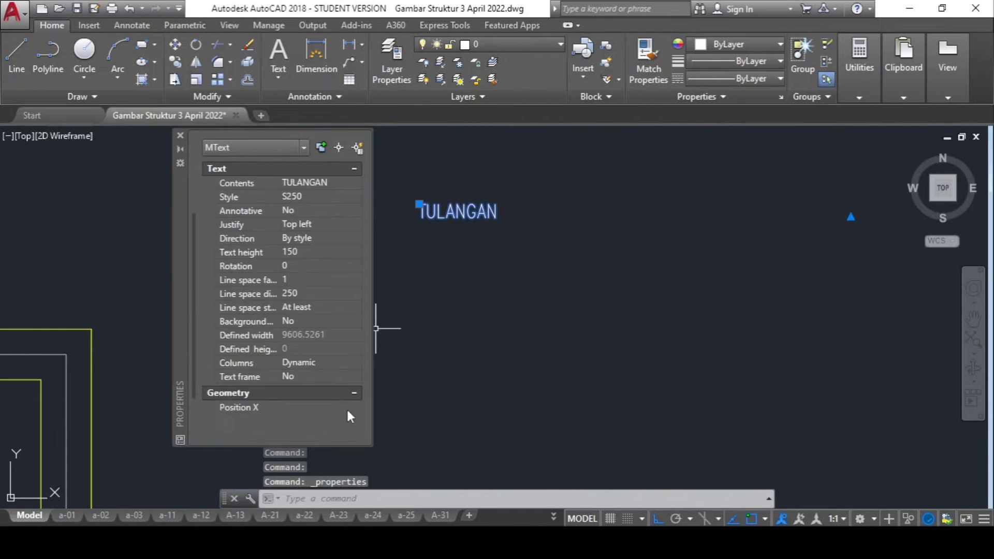
pyautogui.click(312, 249)
pyautogui.write('300')
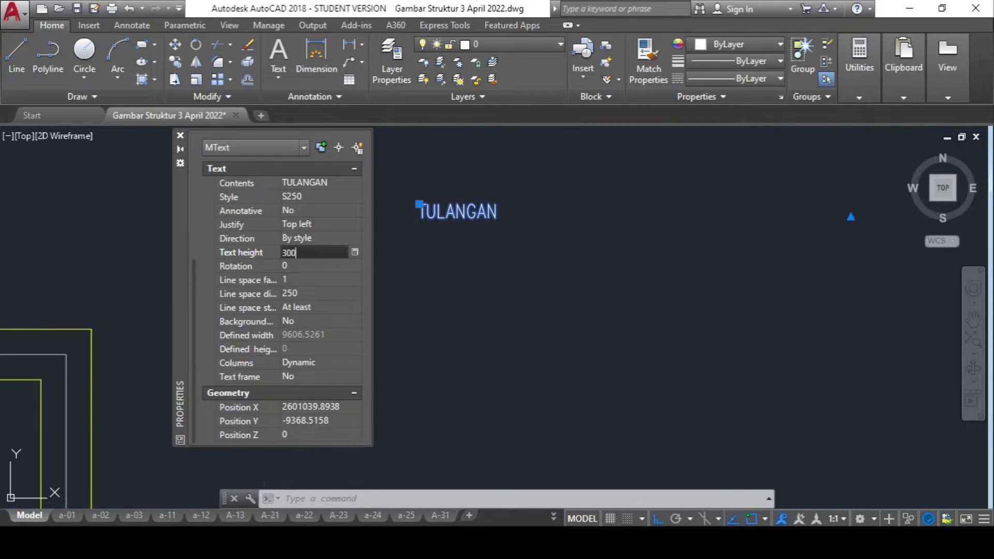
pyautogui.press('Tab')
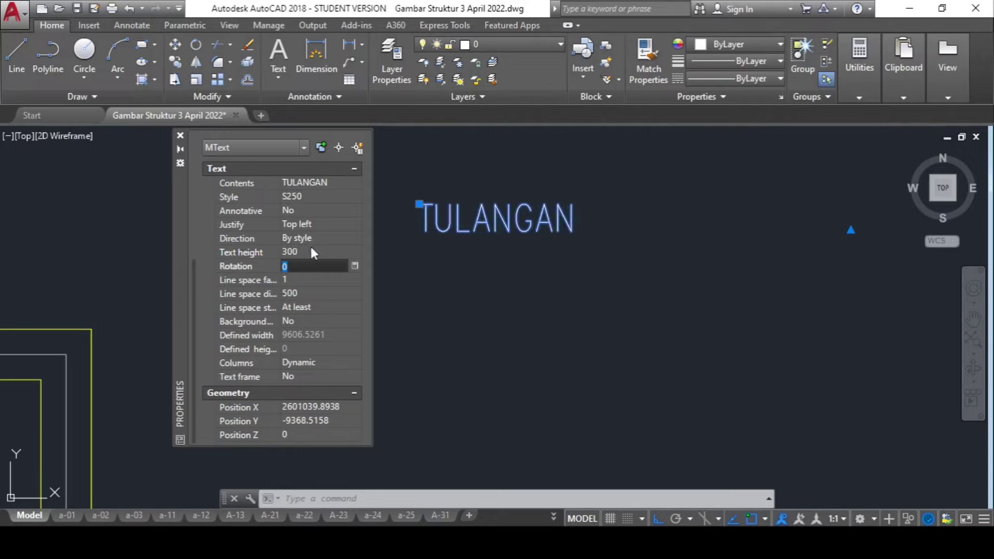
pyautogui.click(450, 311)
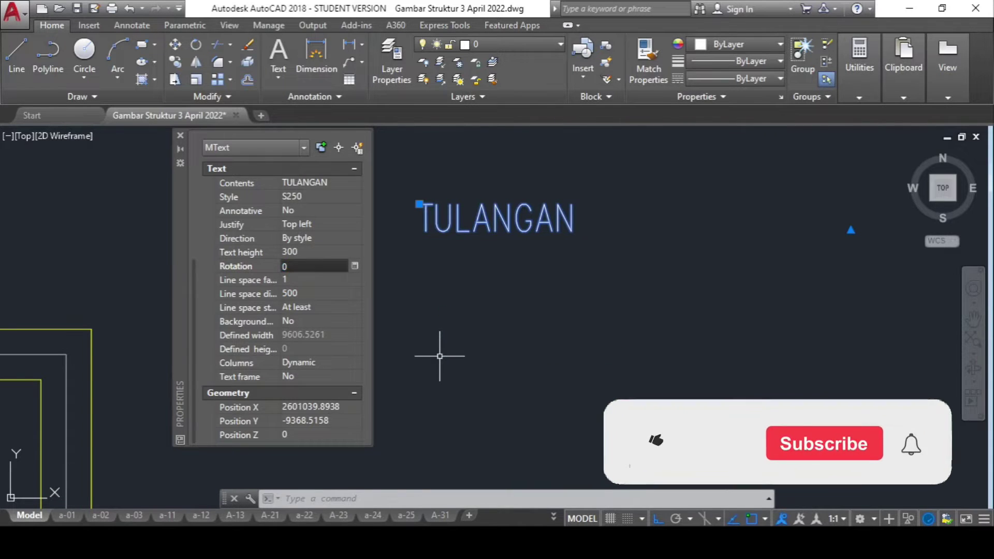
pyautogui.press('Escape')
pyautogui.hotkey('ctrl', '1')
pyautogui.scroll(-6, 333, 311)
pyautogui.scroll(-2, 347, 308)
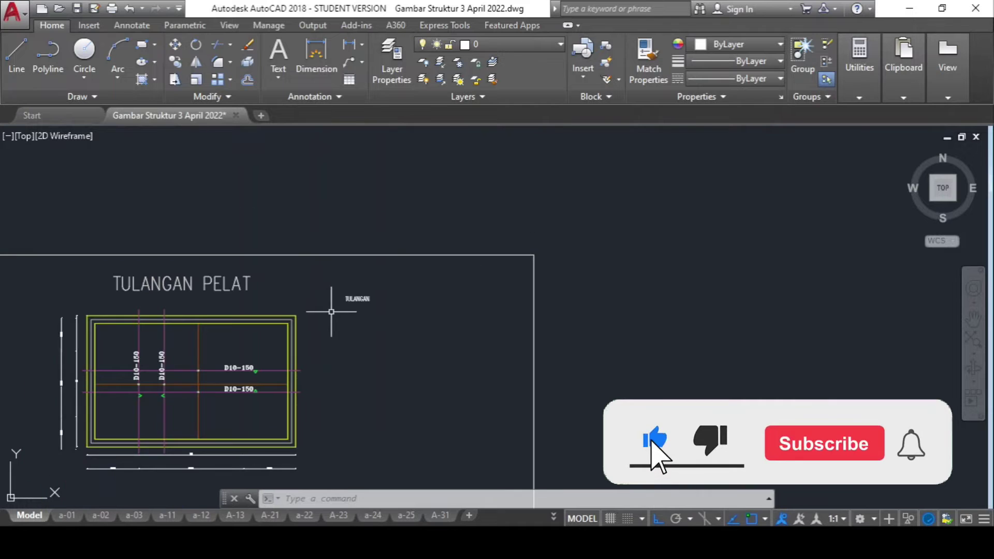
pyautogui.scroll(3, 352, 302)
pyautogui.scroll(3, 358, 292)
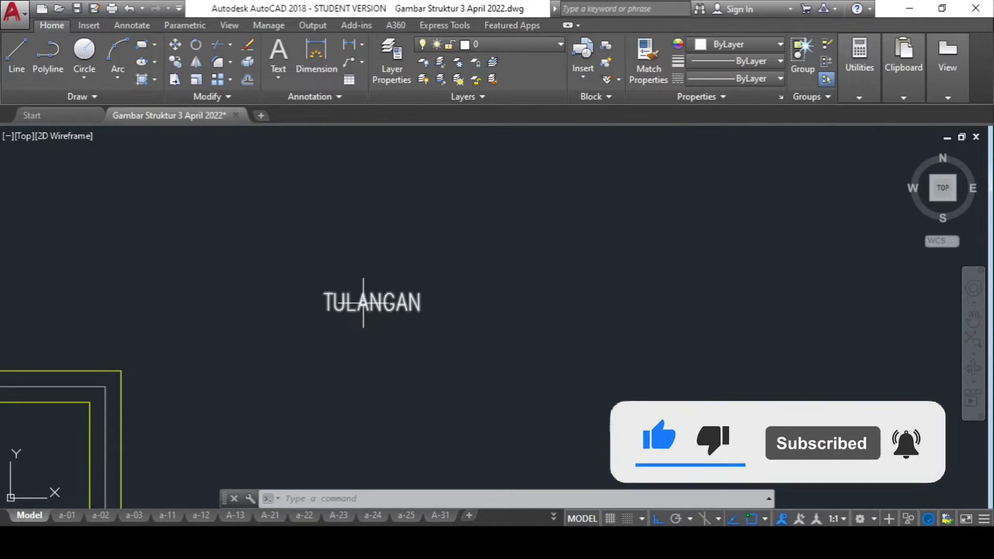
pyautogui.scroll(-4, 372, 339)
# Copy the entire TULANGAN PELAT slab detail to the right of the original
pyautogui.scroll(-5, 369, 346)
pyautogui.moveTo(343, 336); pyautogui.dragTo(480, 269, button='middle')
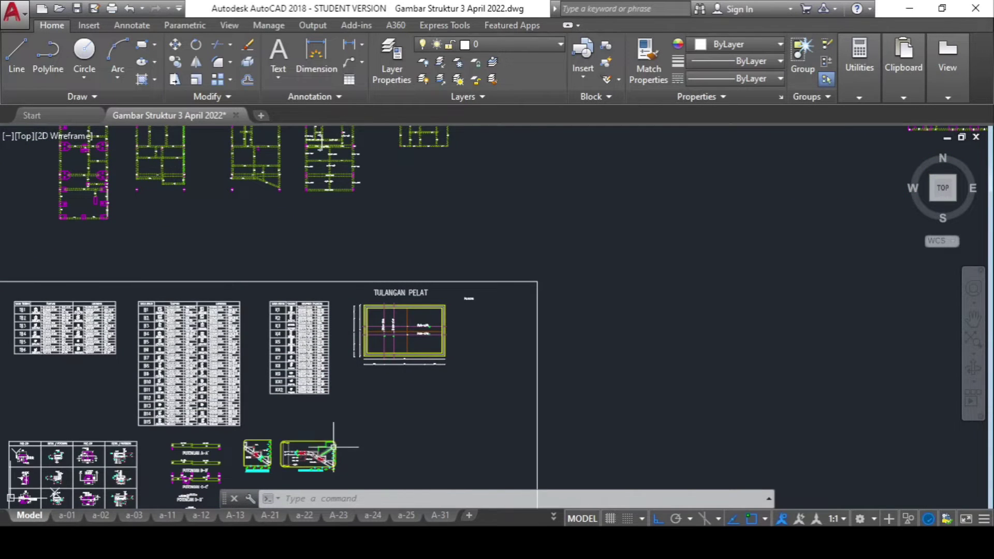
pyautogui.scroll(2, 334, 447)
pyautogui.scroll(1, 429, 337)
pyautogui.click(528, 366)
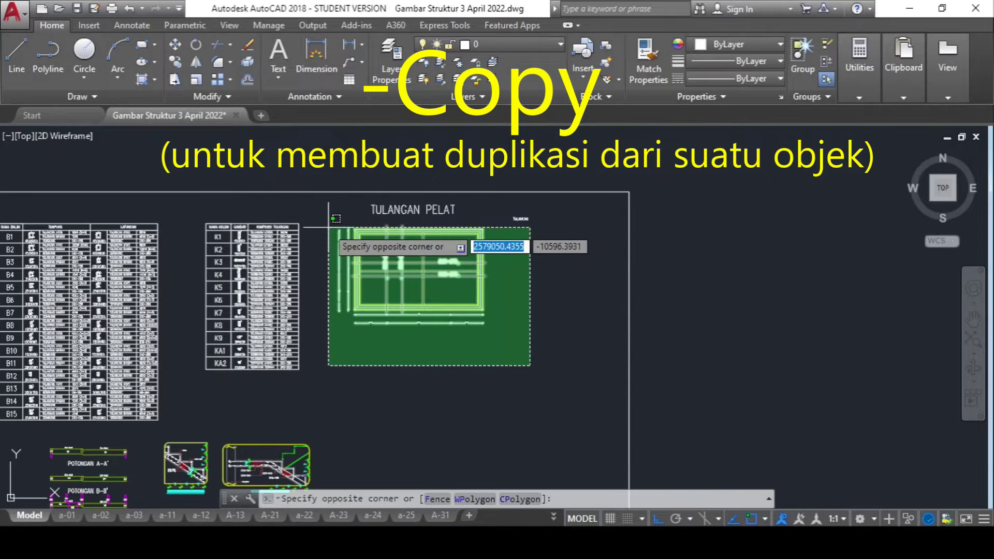
pyautogui.click(329, 236)
pyautogui.write('COPY')
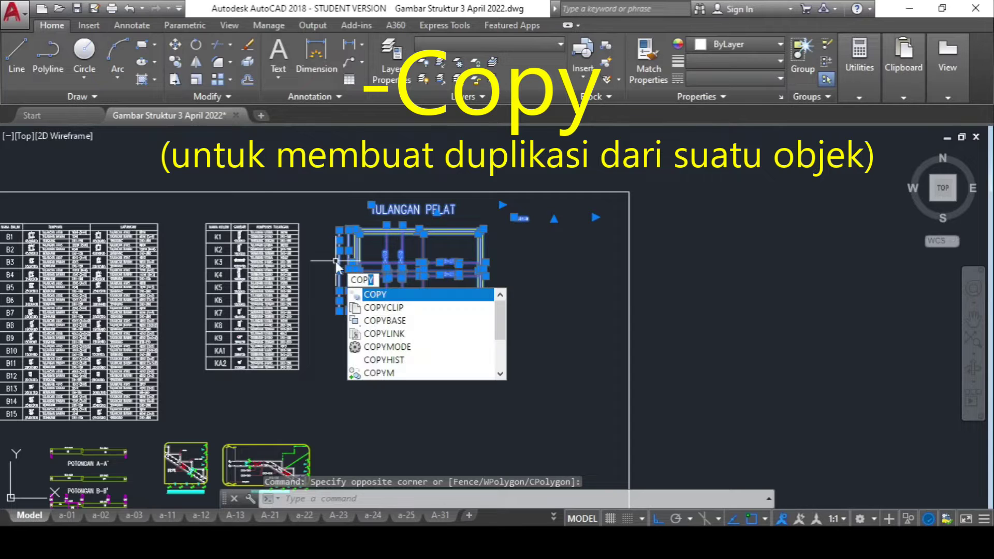
pyautogui.press('Return')
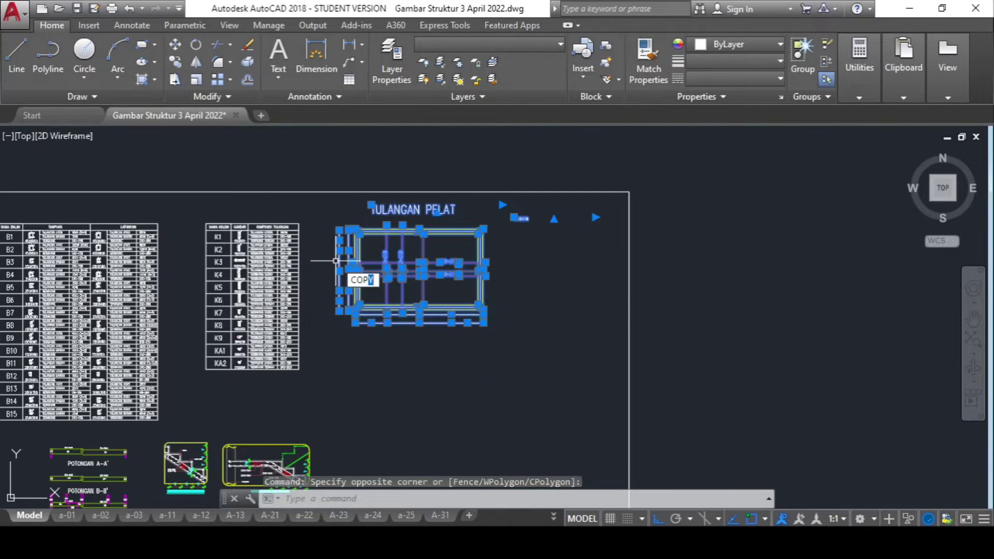
pyautogui.click(364, 240)
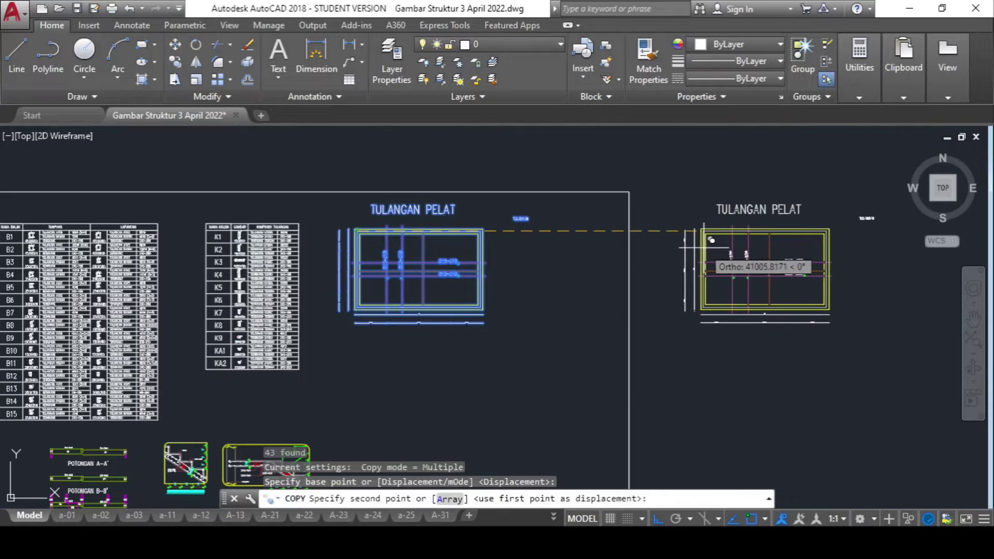
pyautogui.click(714, 239)
pyautogui.press('Escape')
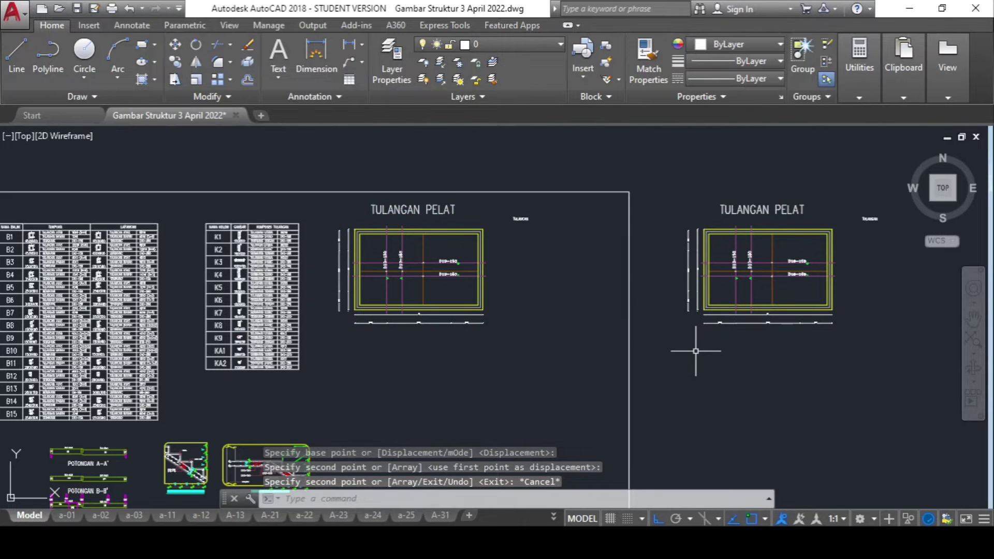
# Window-select the copied slab detail on the right
pyautogui.scroll(-3, 696, 351)
pyautogui.scroll(2, 550, 328)
pyautogui.scroll(2, 581, 288)
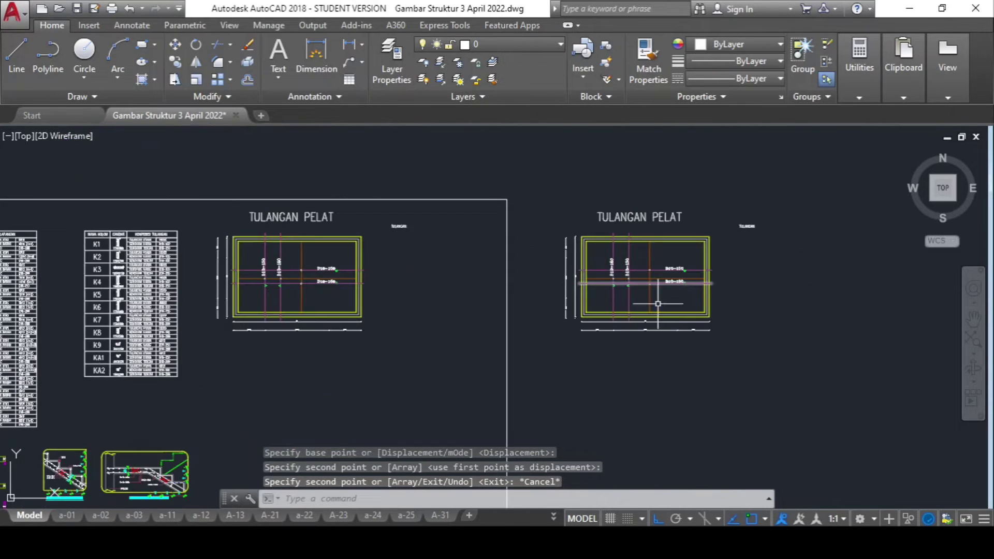
pyautogui.click(794, 394)
pyautogui.click(541, 180)
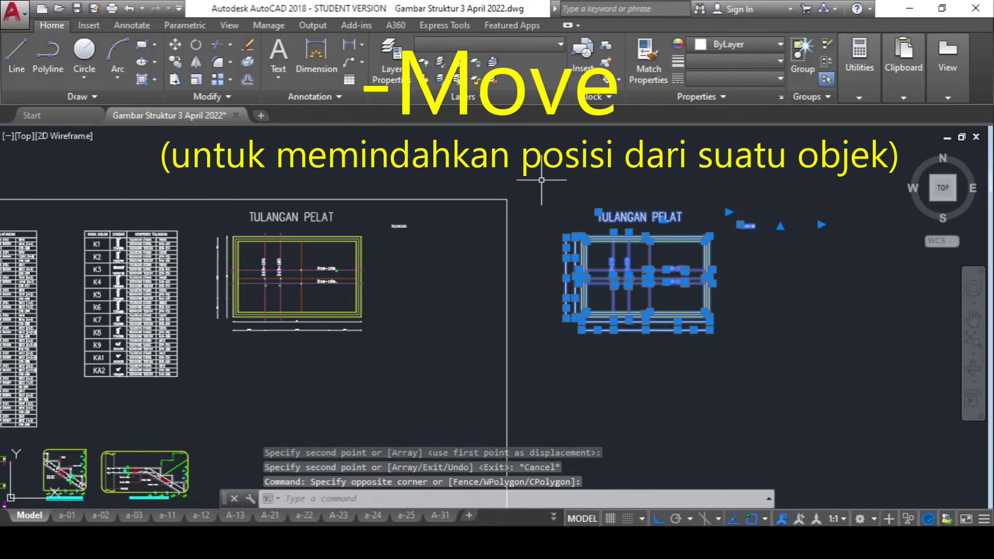
# Move the copied slab detail diagonally down and right from its left edge, with Ortho off
pyautogui.write('MOV')
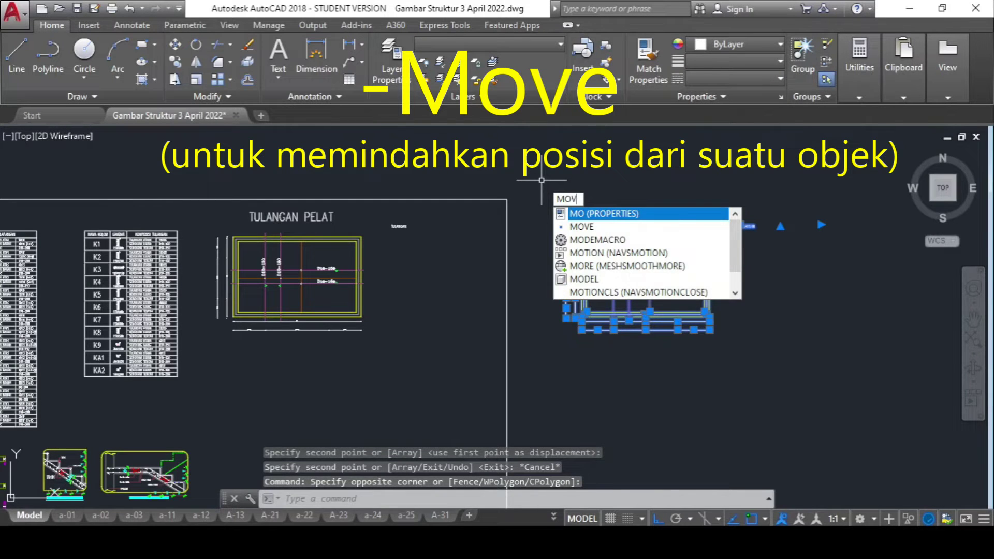
pyautogui.write('E')
pyautogui.press('Return')
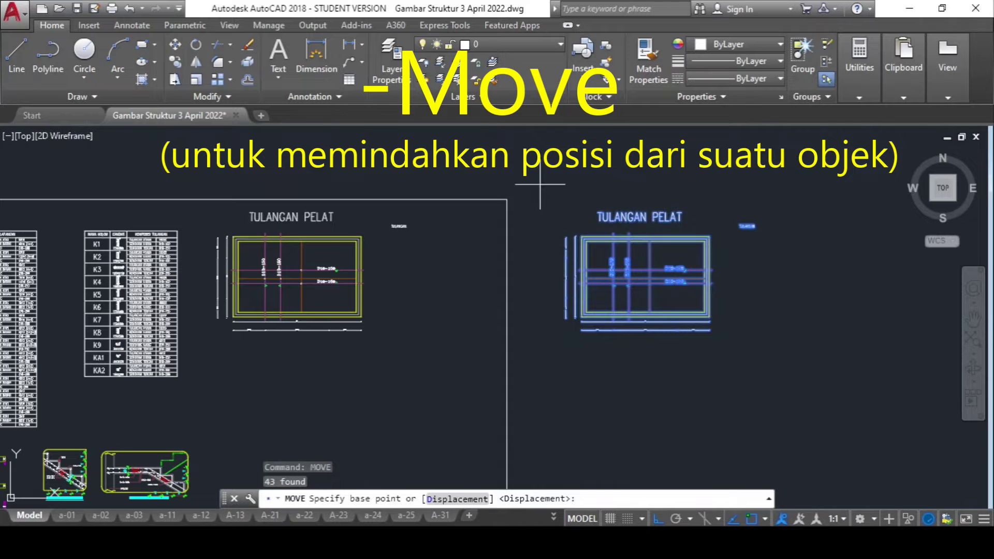
pyautogui.click(575, 255)
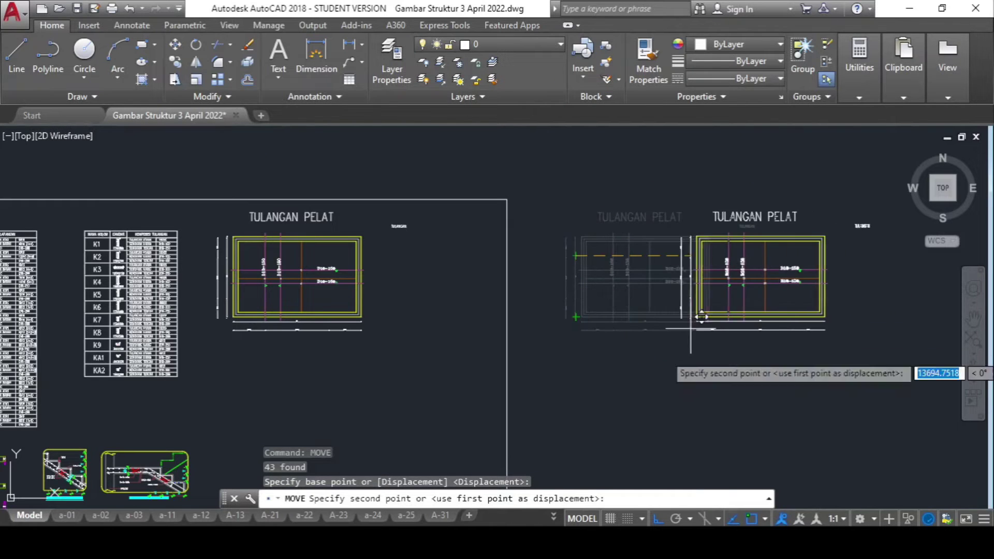
pyautogui.click(657, 519)
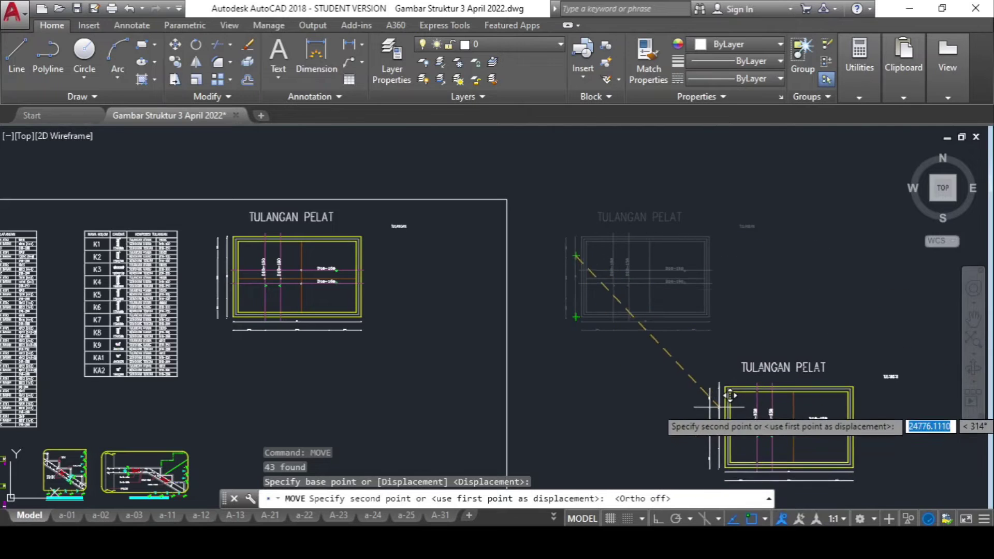
pyautogui.click(711, 386)
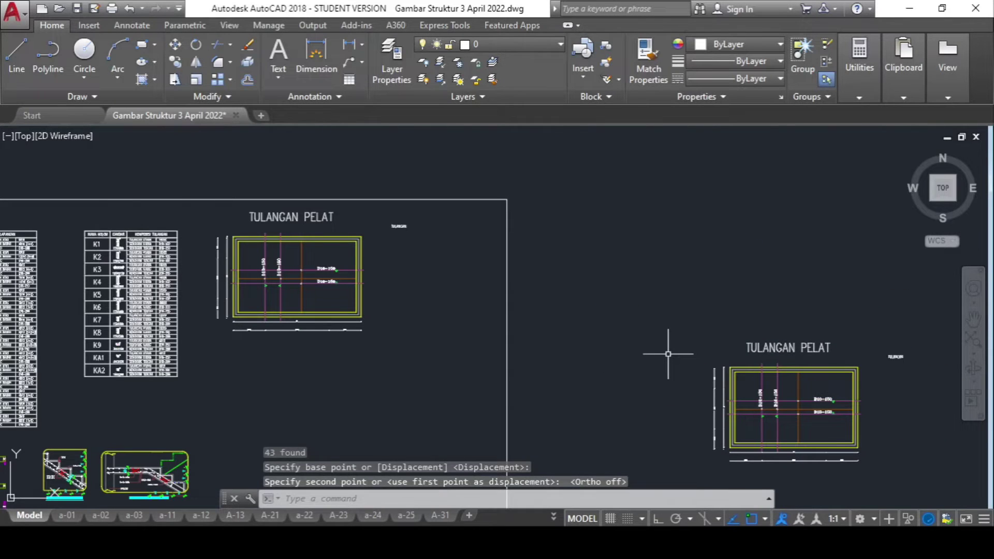
pyautogui.moveTo(668, 354); pyautogui.dragTo(448, 311, button='middle')
pyautogui.click(539, 349)
# Rotate the rightmost floor-plan drawing 180° about its lower-right corner
pyautogui.click(399, 164)
pyautogui.write('c')
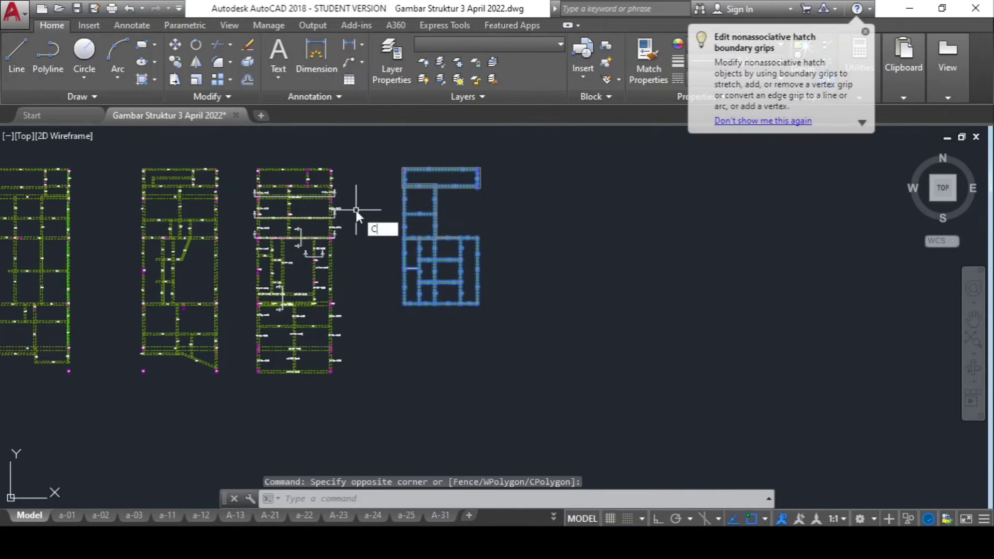
pyautogui.press('BackSpace')
pyautogui.press('BackSpace')
pyautogui.press('BackSpace')
pyautogui.write('ro')
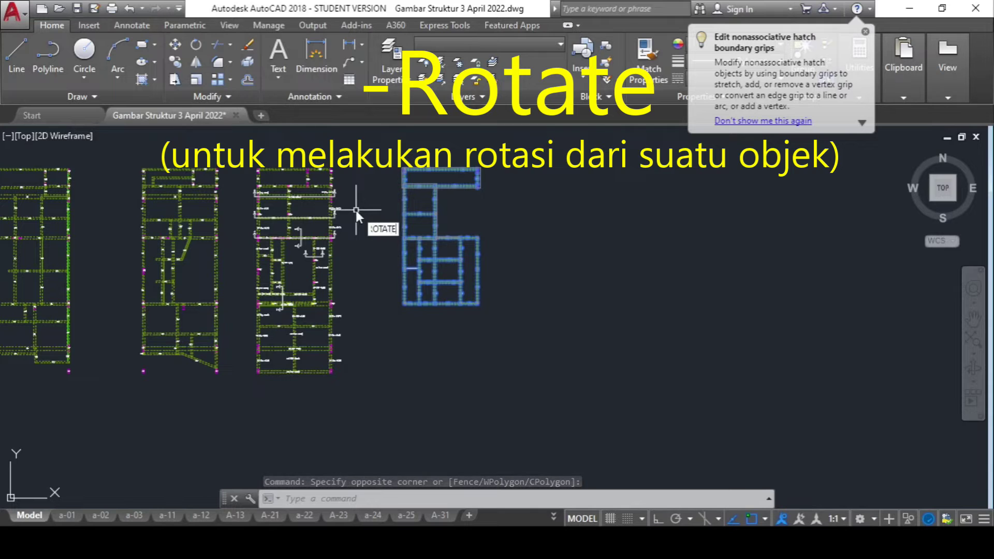
pyautogui.write('at')
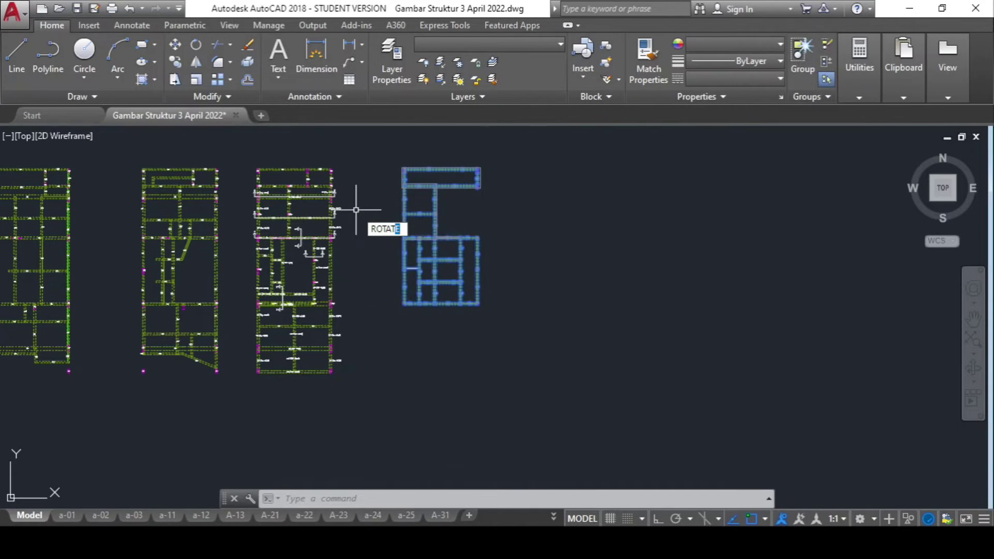
pyautogui.press('Return')
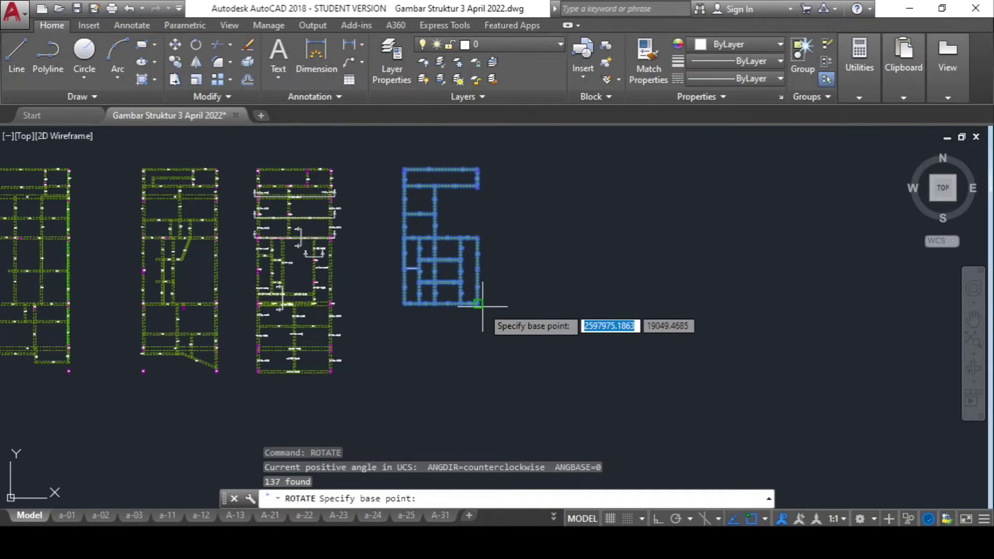
pyautogui.click(477, 304)
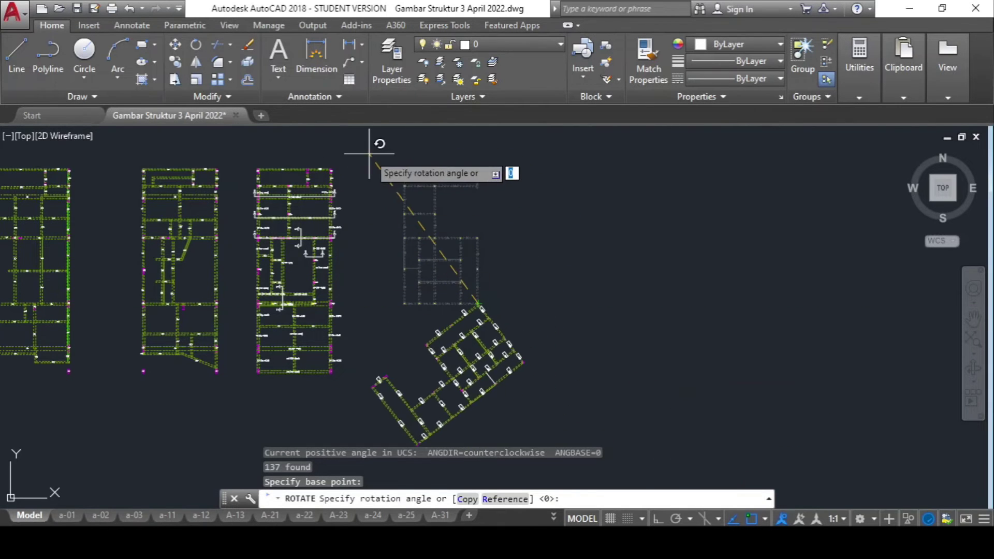
pyautogui.click(349, 303)
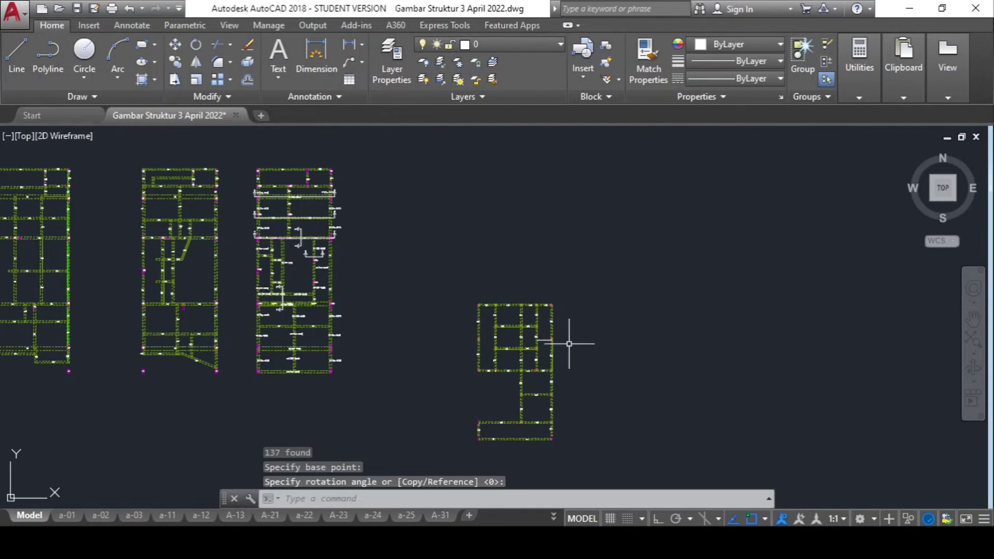
# Draw a rectangle in empty space right of the copied slab detail
pyautogui.scroll(-2, 518, 344)
pyautogui.scroll(-1, 476, 351)
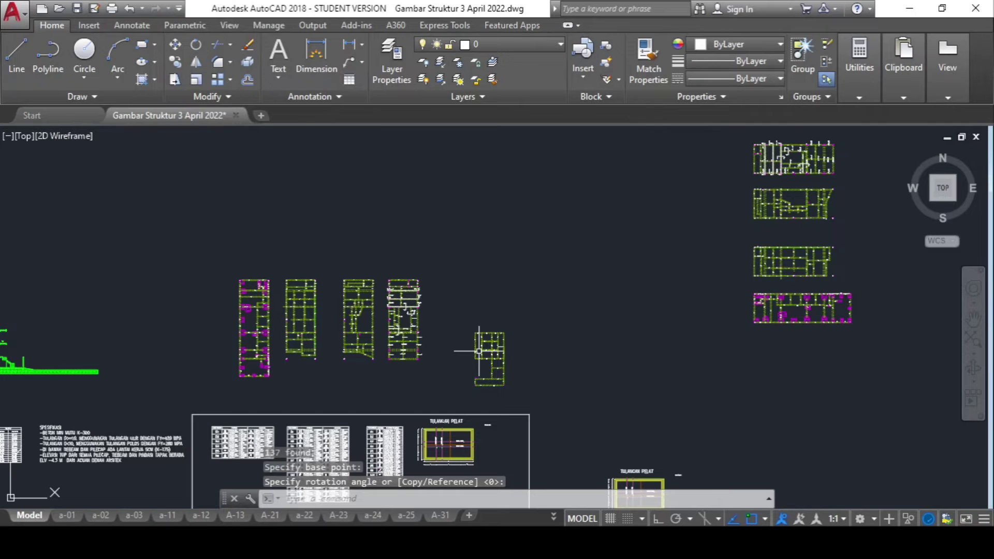
pyautogui.scroll(-3, 247, 147)
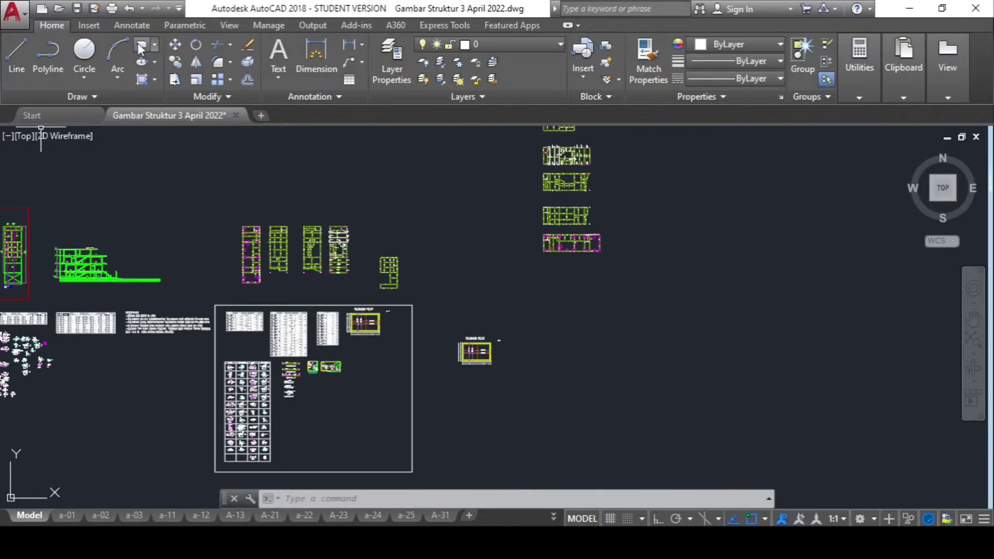
pyautogui.click(144, 44)
pyautogui.click(595, 325)
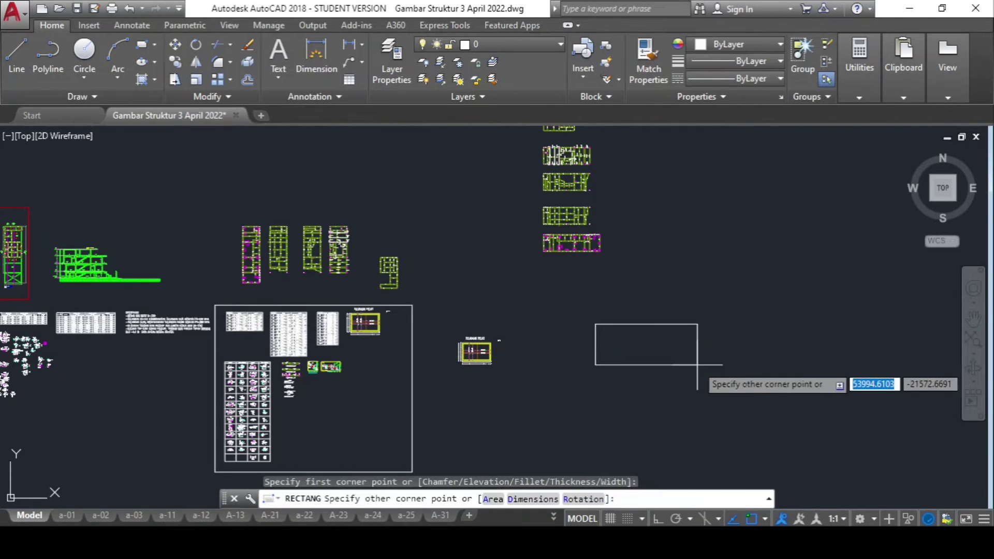
pyautogui.scroll(2, 611, 357)
pyautogui.scroll(-4, 611, 333)
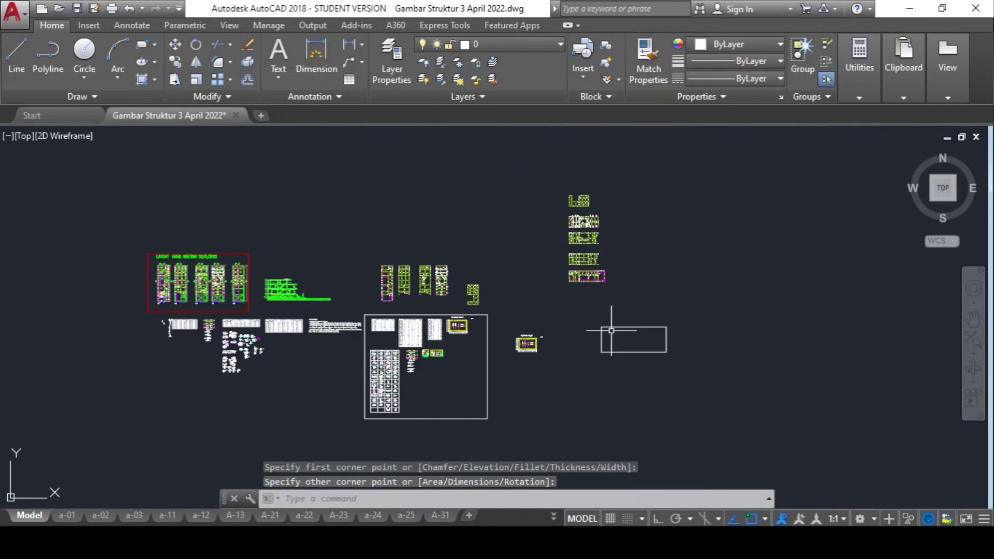
# Hatch the new rectangle with the AR-CONC pattern at scale 100
pyautogui.write('HATCH')
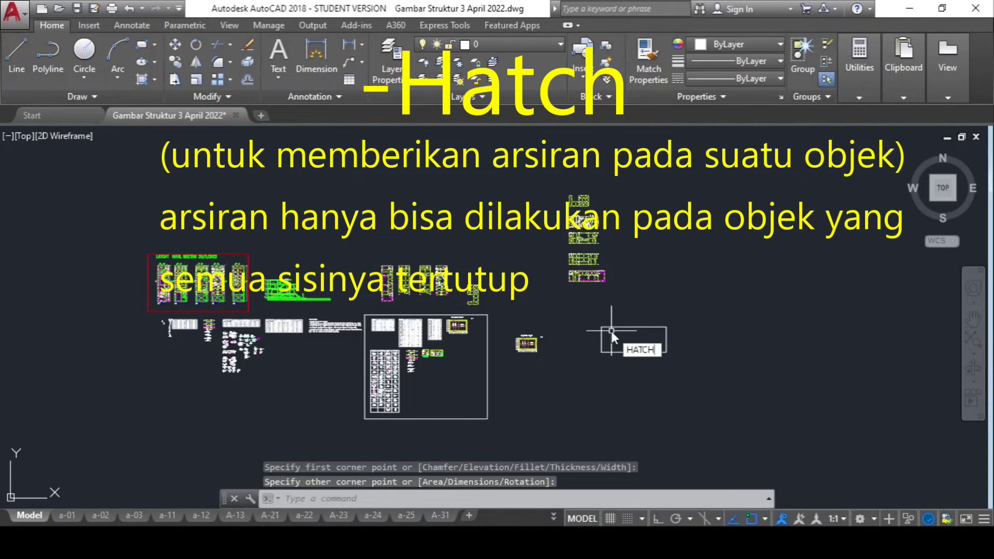
pyautogui.press('Return')
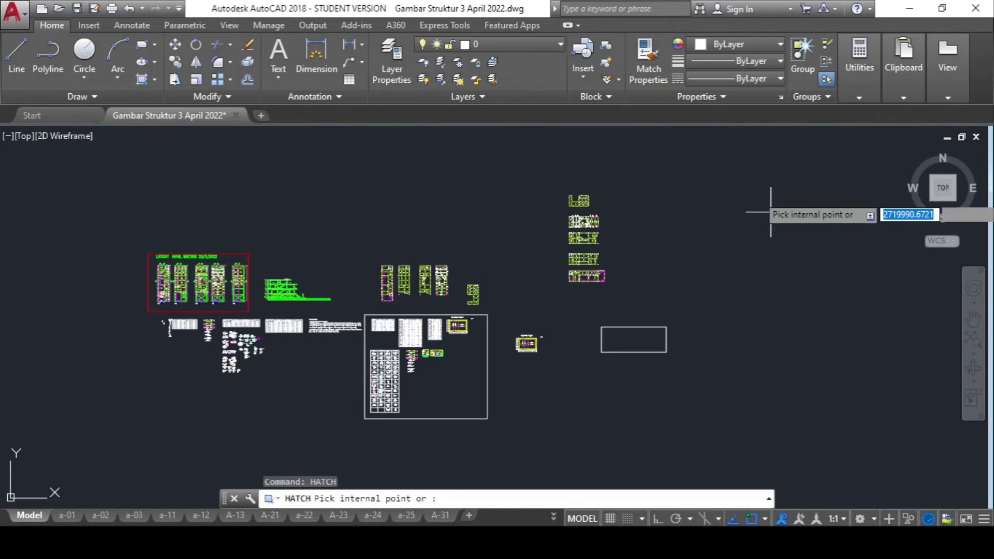
pyautogui.scroll(4, 629, 337)
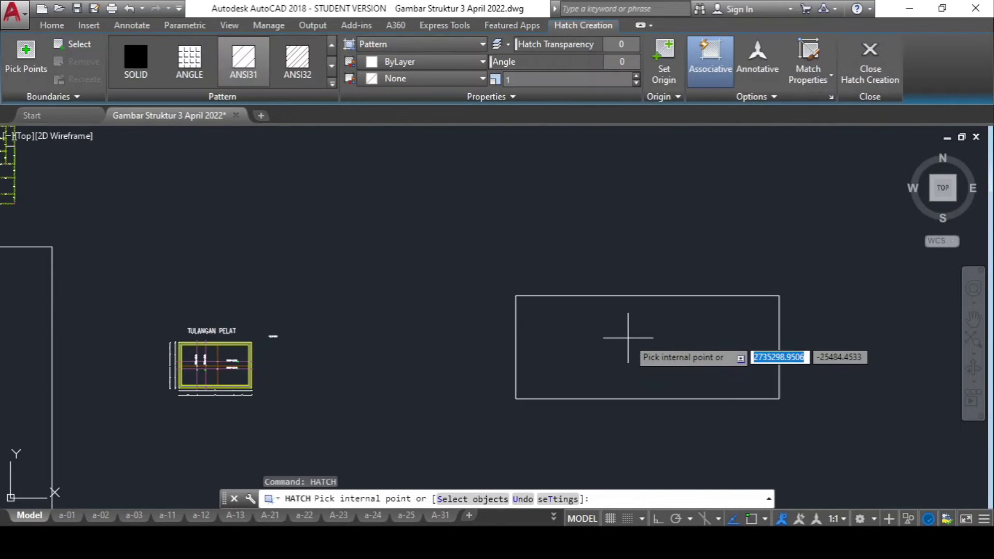
pyautogui.click(334, 84)
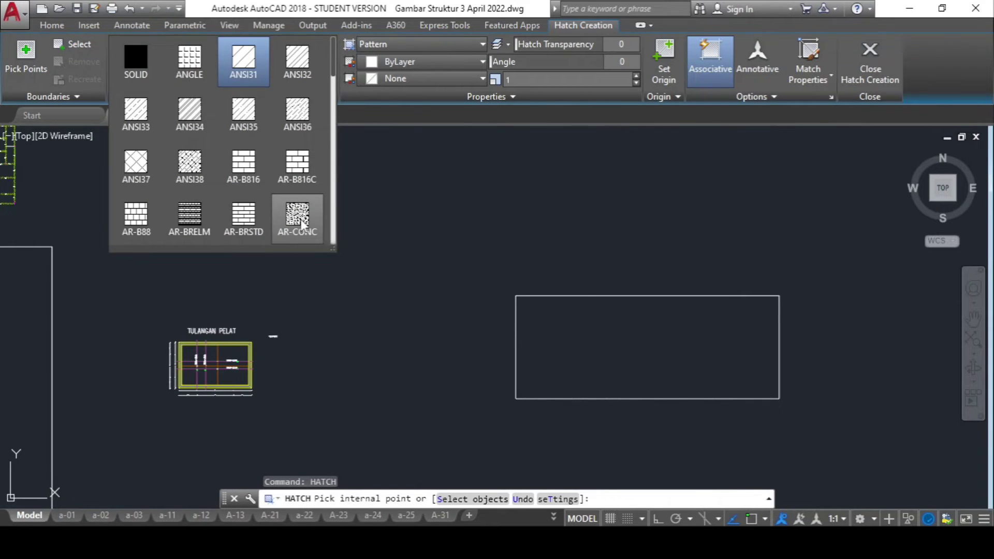
pyautogui.click(304, 235)
pyautogui.click(589, 361)
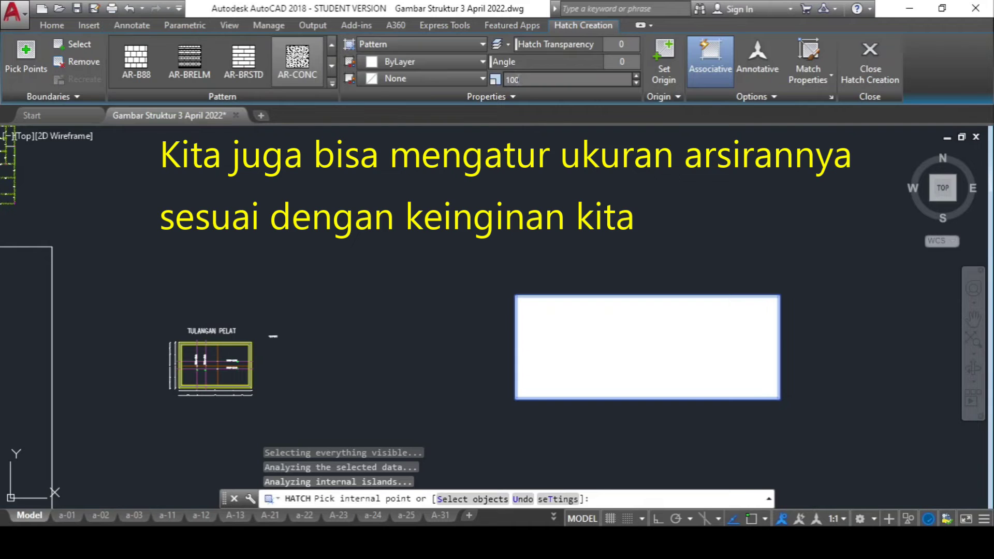
pyautogui.press('Return')
pyautogui.press('Escape')
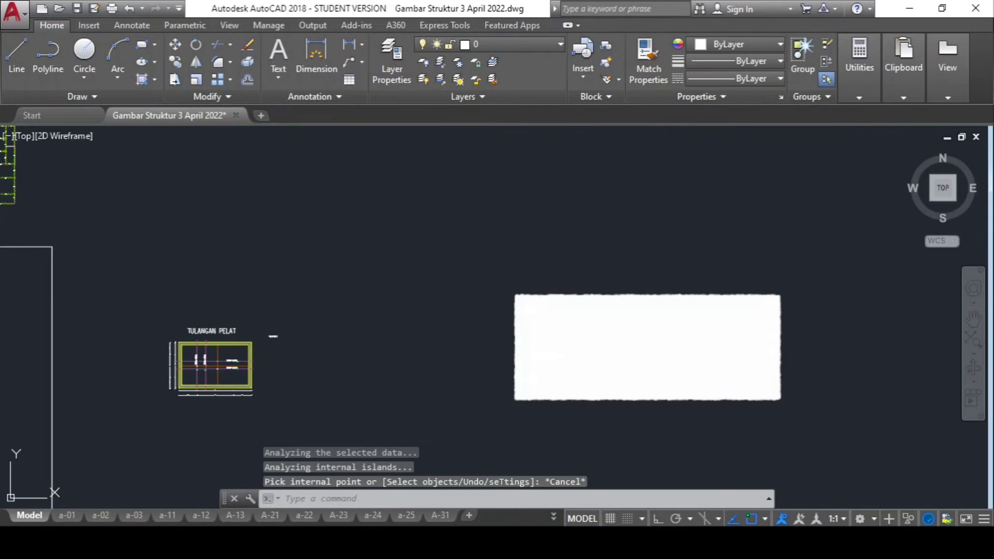
pyautogui.click(631, 334)
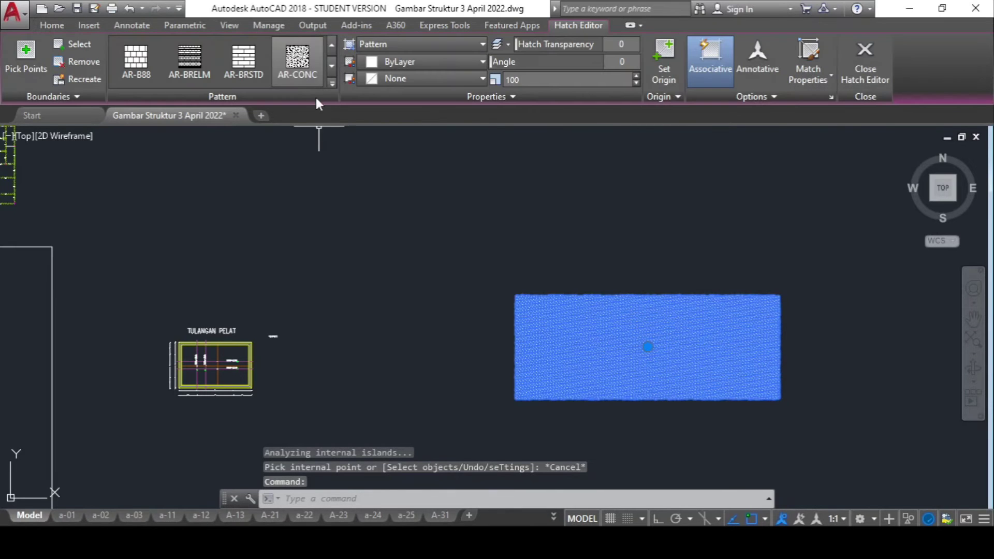
# Switch the rectangle's hatch pattern to GRAVEL after trying EARTH and others
pyautogui.click(331, 82)
pyautogui.scroll(-2, 301, 243)
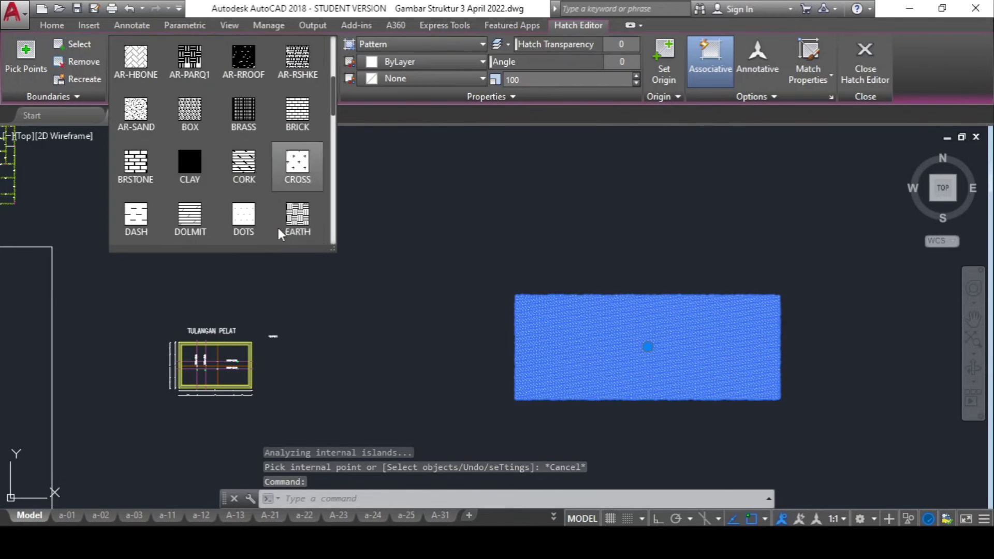
pyautogui.click(282, 228)
pyautogui.scroll(-1, 282, 228)
pyautogui.scroll(-1, 282, 233)
pyautogui.scroll(-3, 290, 222)
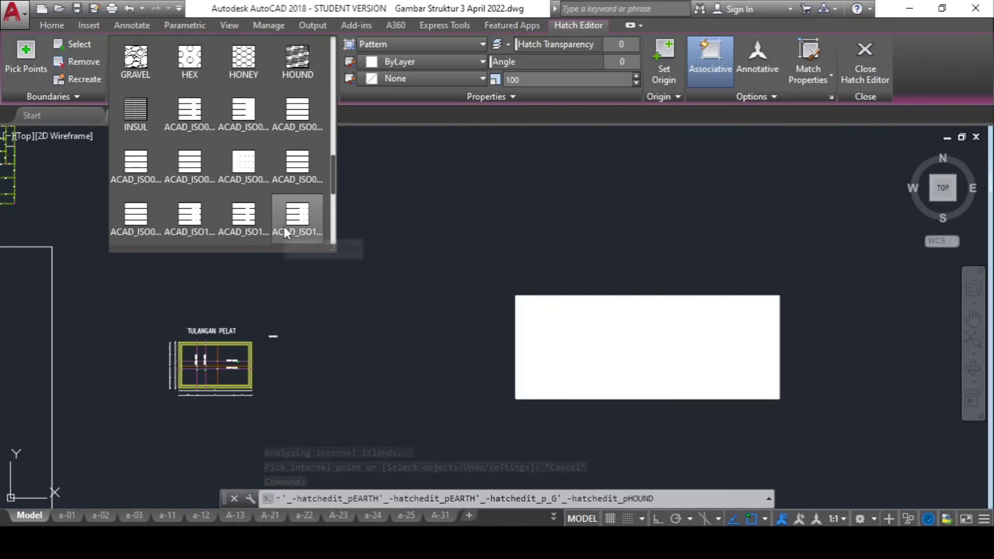
pyautogui.click(295, 220)
pyautogui.click(135, 163)
pyautogui.click(135, 58)
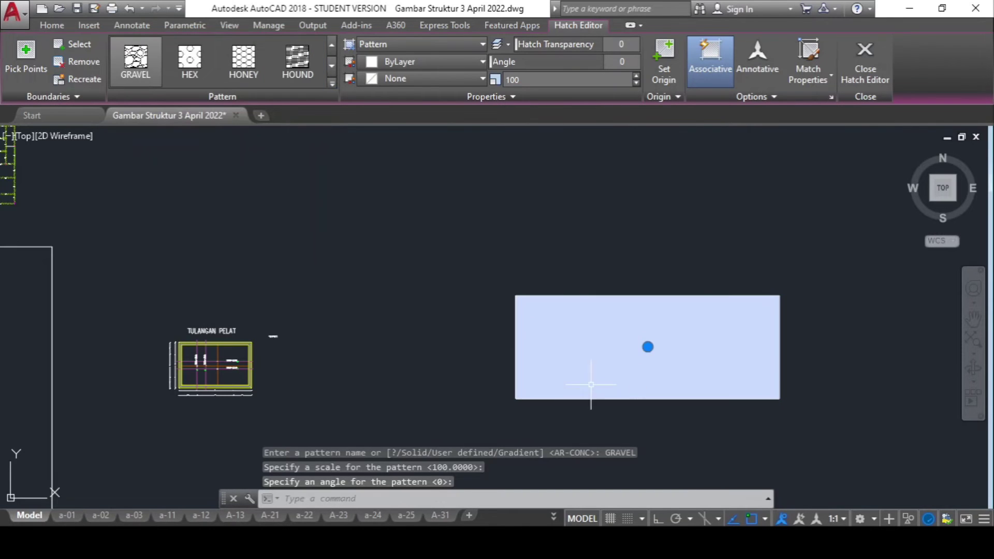
pyautogui.press('Escape')
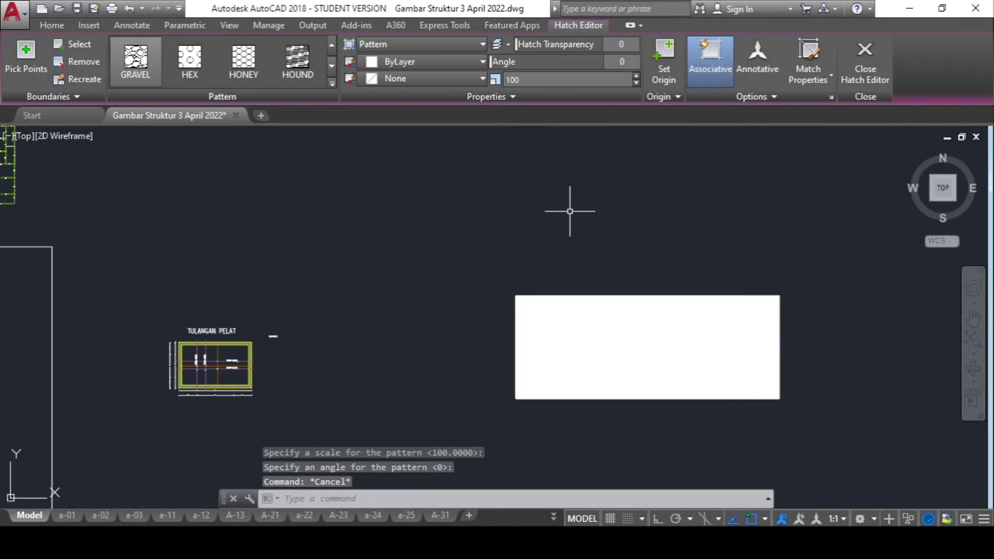
# Reselect the gravel hatch and raise its scale to 1000, then 3000
pyautogui.scroll(4, 574, 328)
pyautogui.scroll(-4, 619, 330)
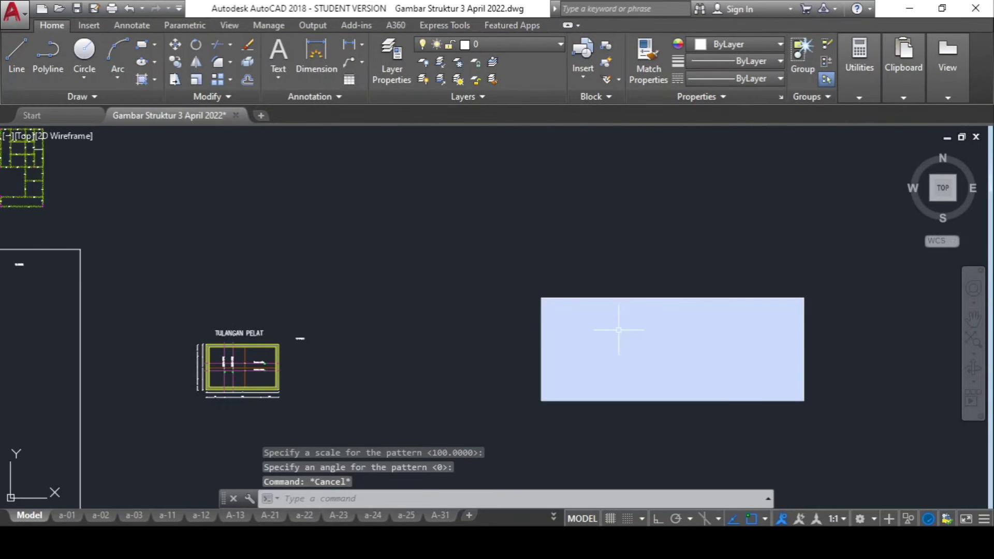
pyautogui.click(616, 356)
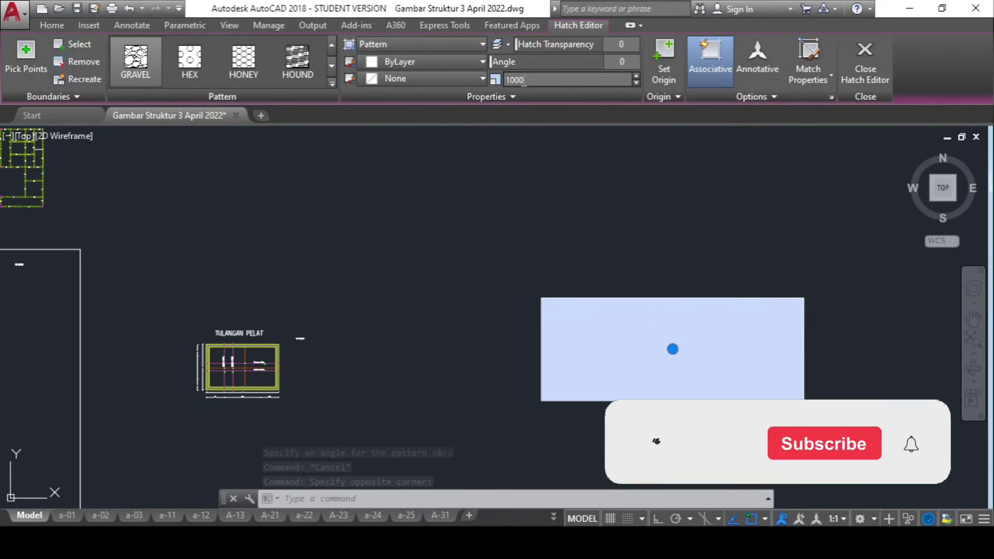
pyautogui.write('0')
pyautogui.press('Return')
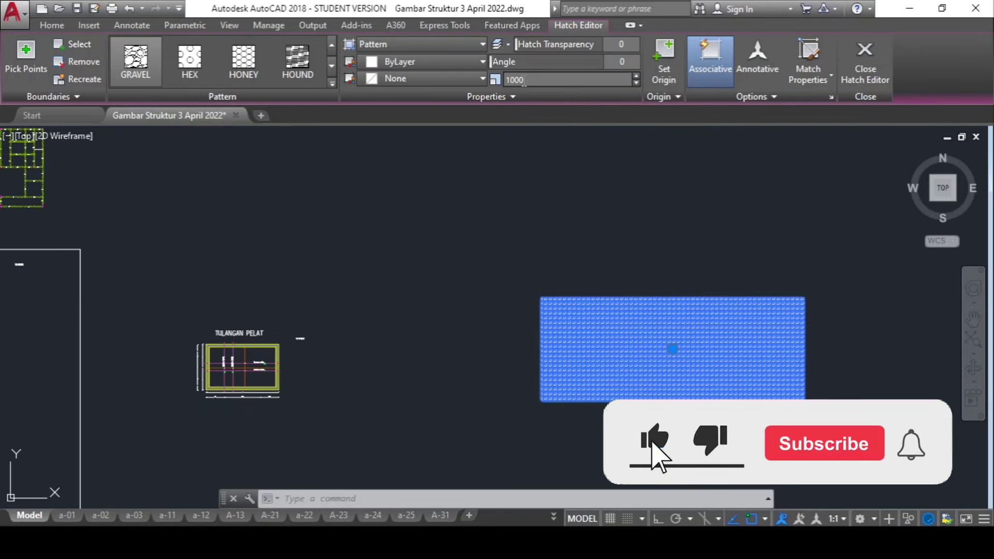
pyautogui.write('3000')
pyautogui.press('Return')
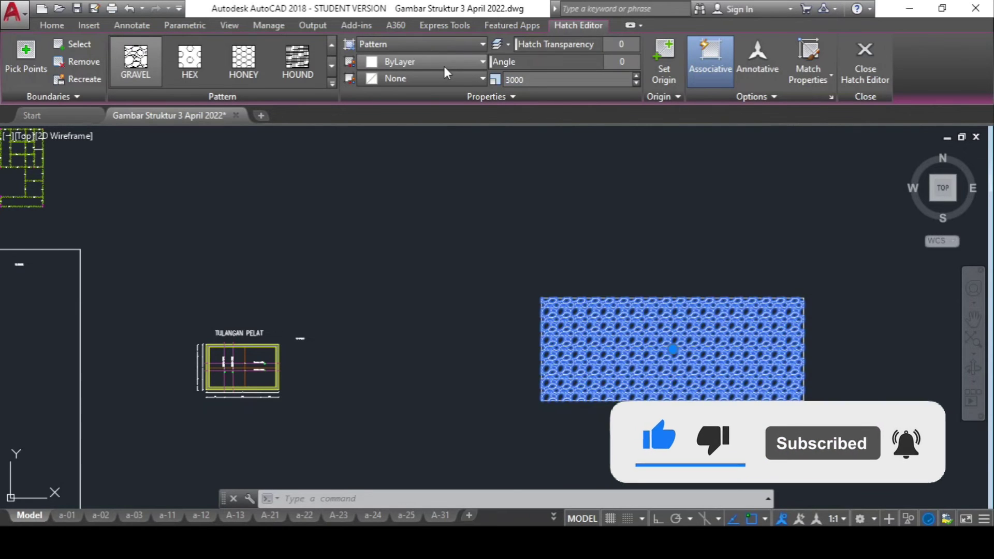
pyautogui.press('Escape')
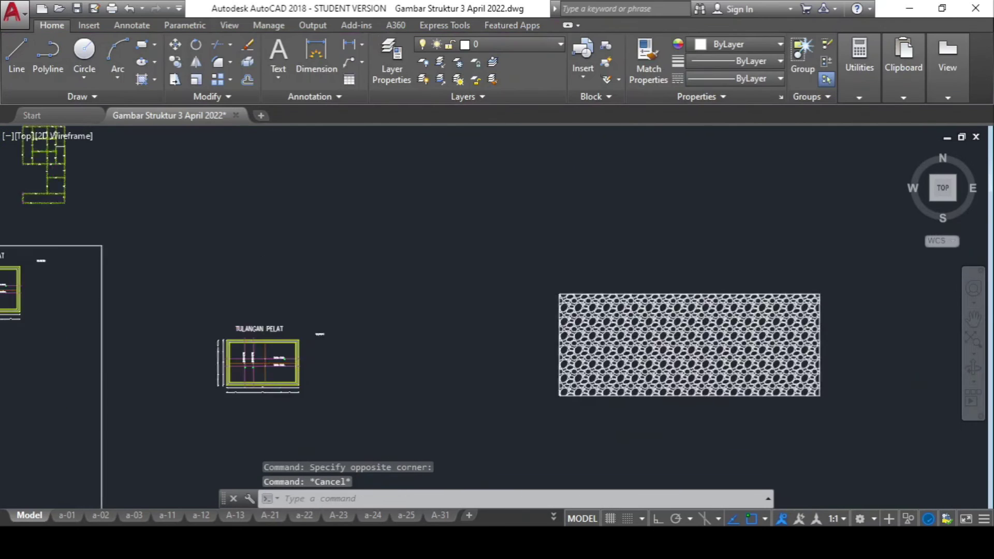
# Mirror the L-shaped floor plan across a vertical line from its corner, erasing the original
pyautogui.scroll(-2, 680, 347)
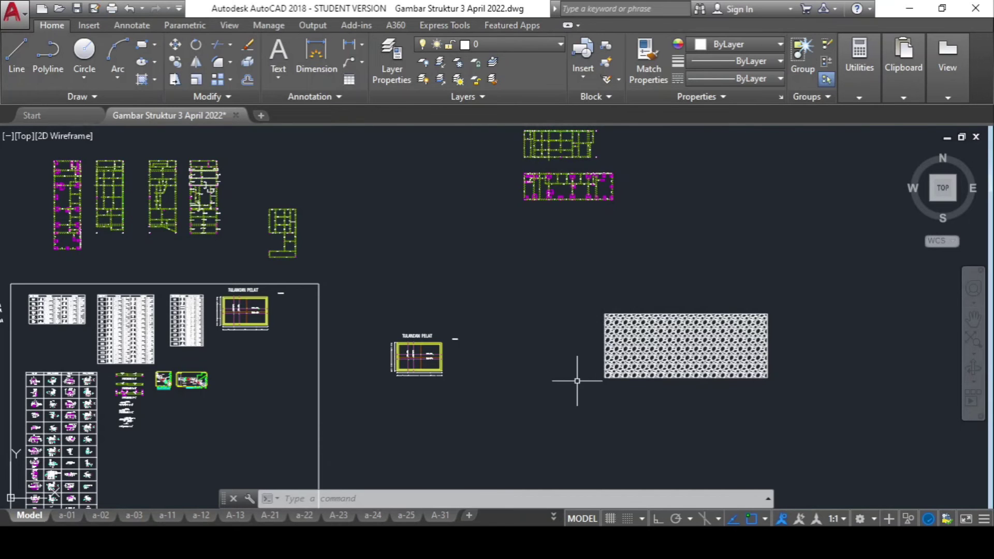
pyautogui.scroll(4, 273, 222)
pyautogui.scroll(1, 316, 246)
pyautogui.scroll(-2, 326, 270)
pyautogui.scroll(-2, 362, 306)
pyautogui.click(380, 320)
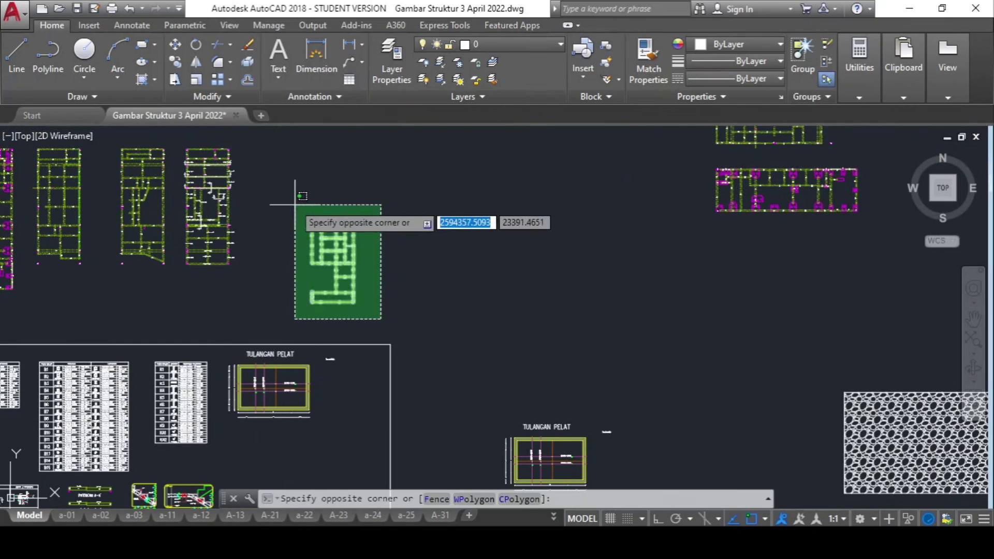
pyautogui.click(279, 196)
pyautogui.write('MI')
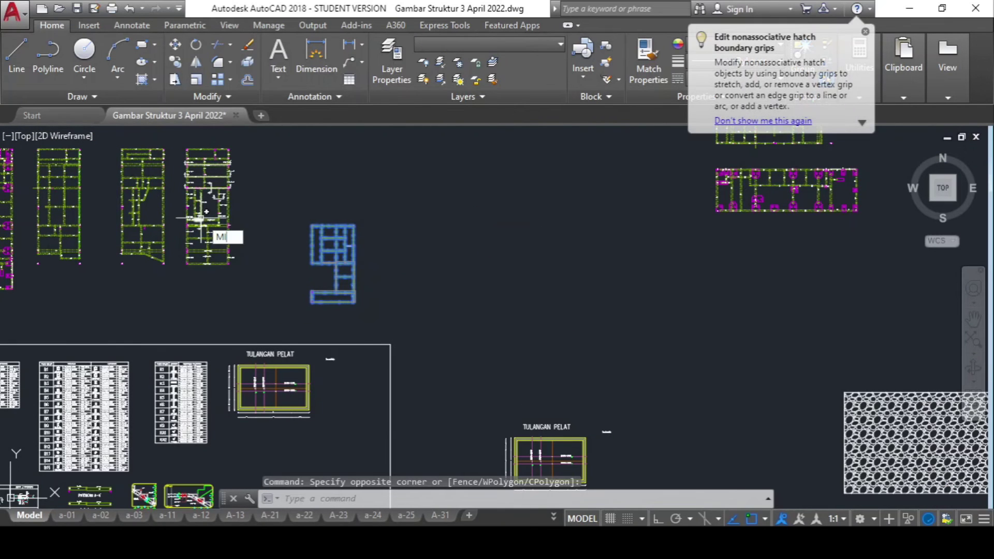
pyautogui.write('RROR')
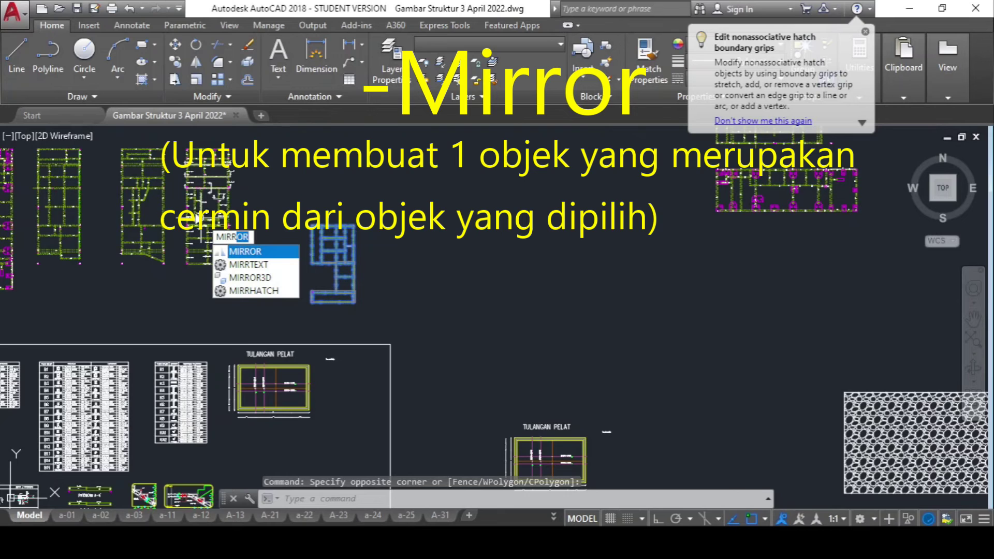
pyautogui.click(236, 253)
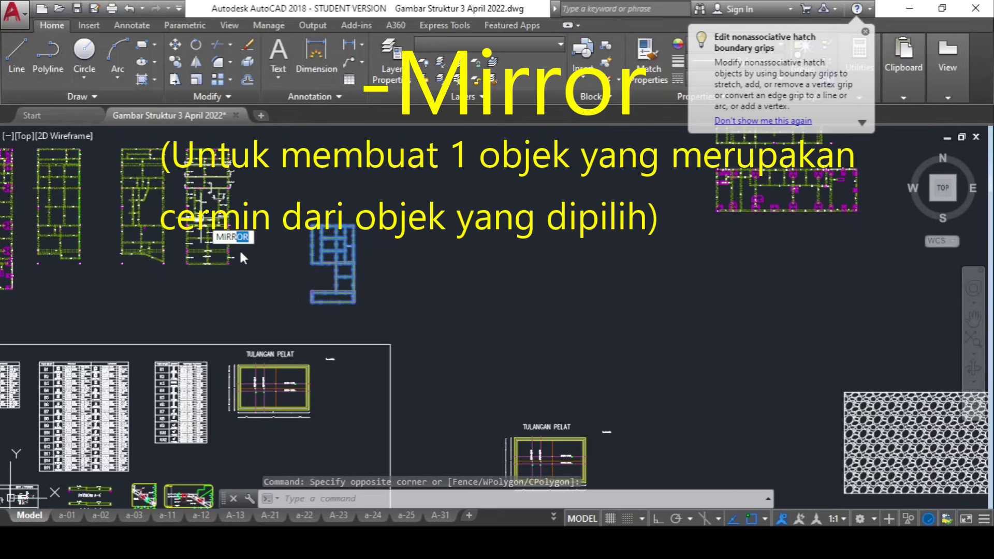
pyautogui.click(353, 301)
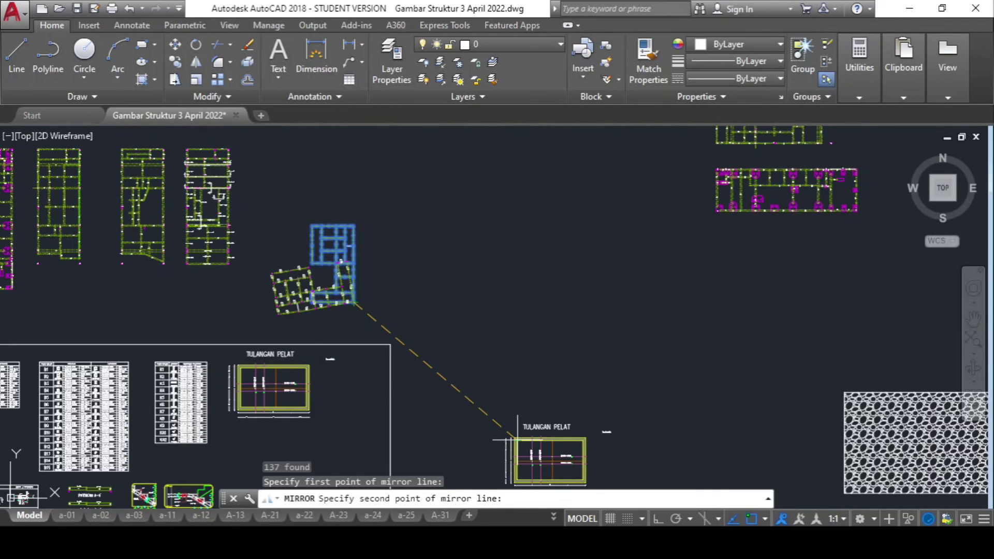
pyautogui.click(658, 519)
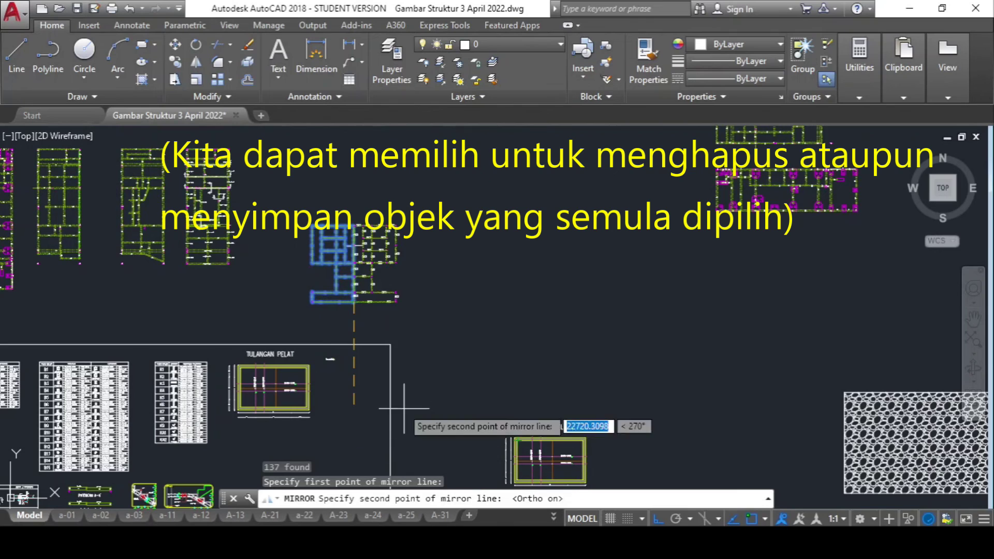
pyautogui.click(418, 455)
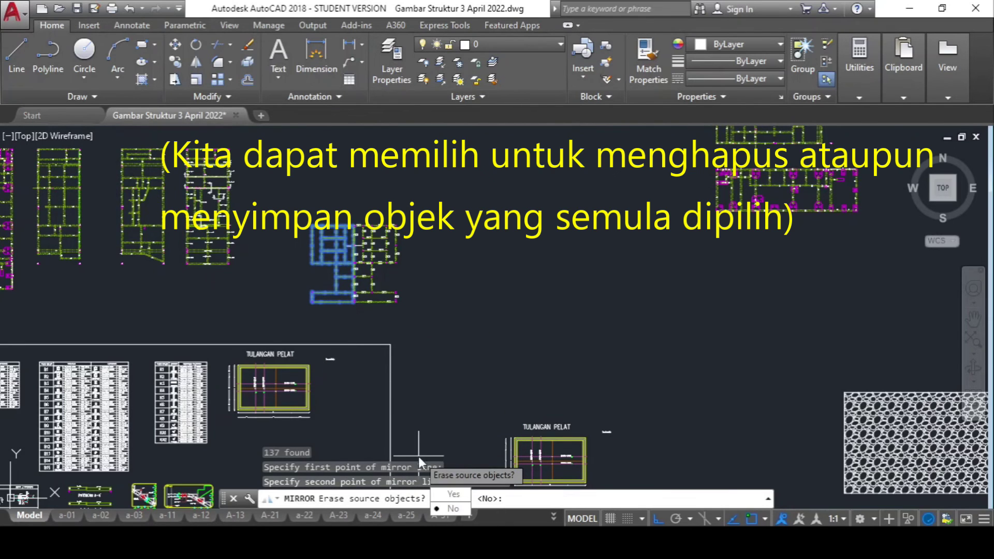
pyautogui.click(454, 494)
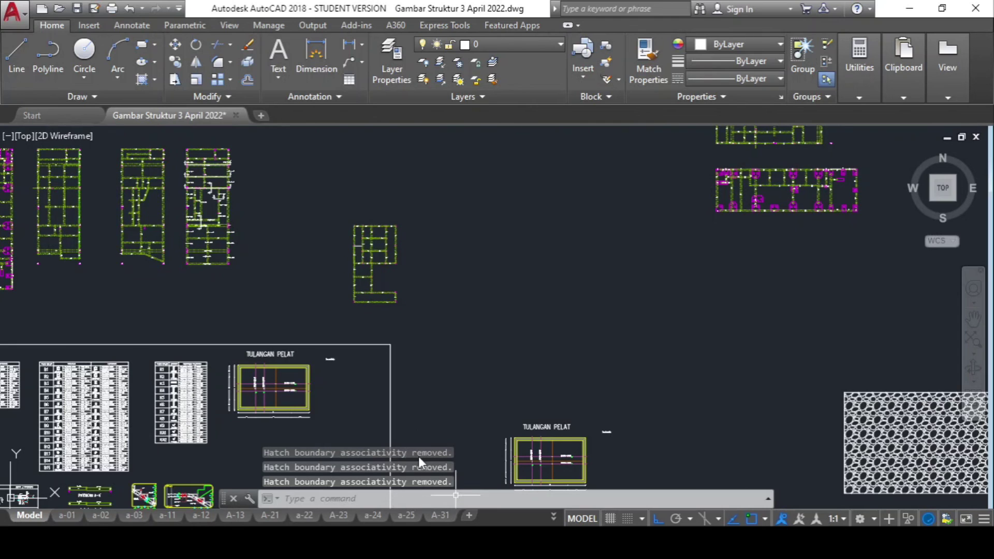
# Mirror the flipped plan across a vertical line at its bottom-left corner, keeping the source
pyautogui.click(416, 336)
pyautogui.click(309, 188)
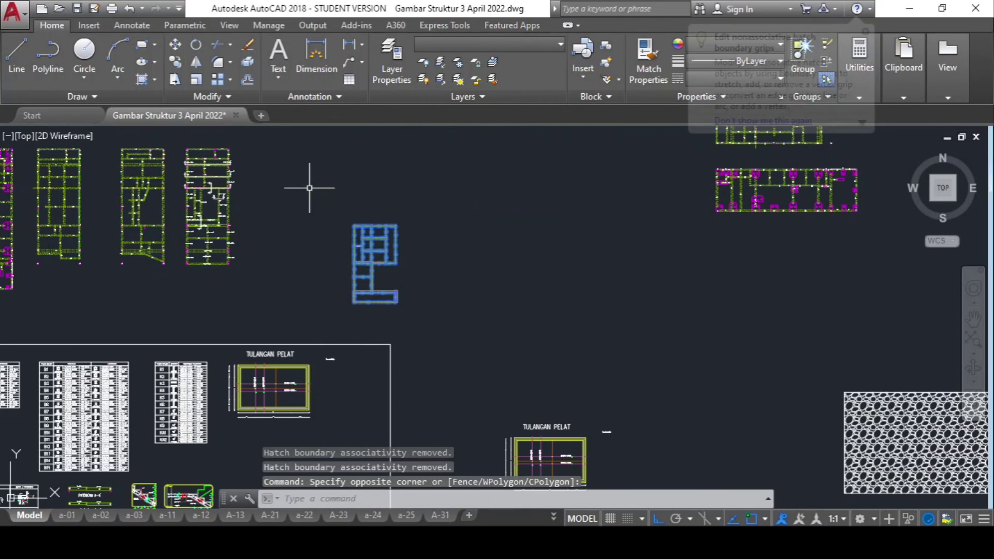
pyautogui.write('MIRROR')
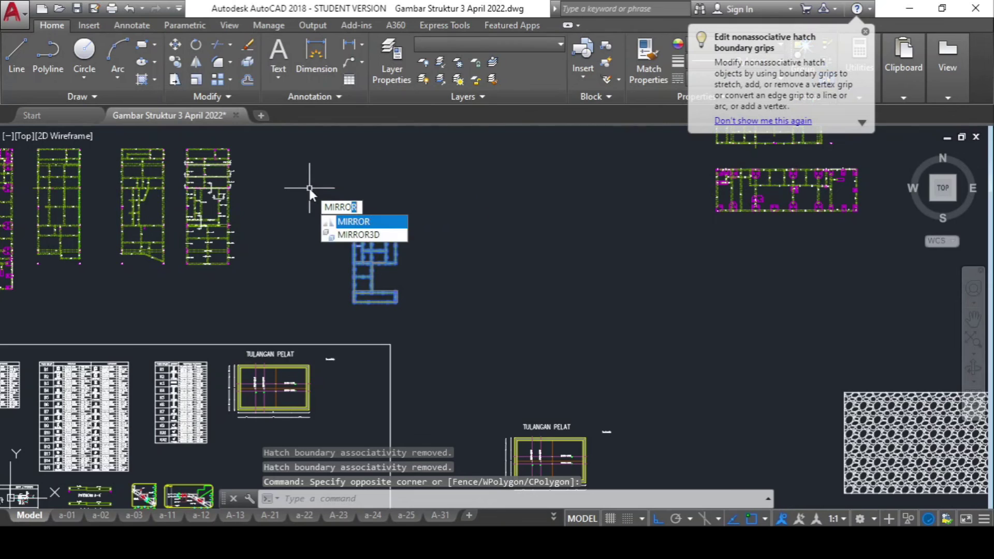
pyautogui.press('Return')
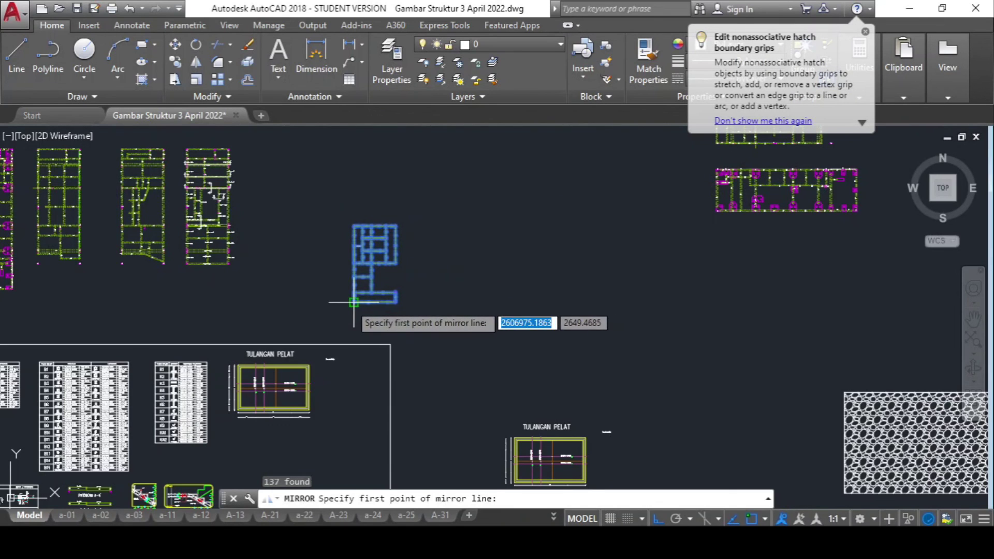
pyautogui.click(354, 298)
pyautogui.click(316, 440)
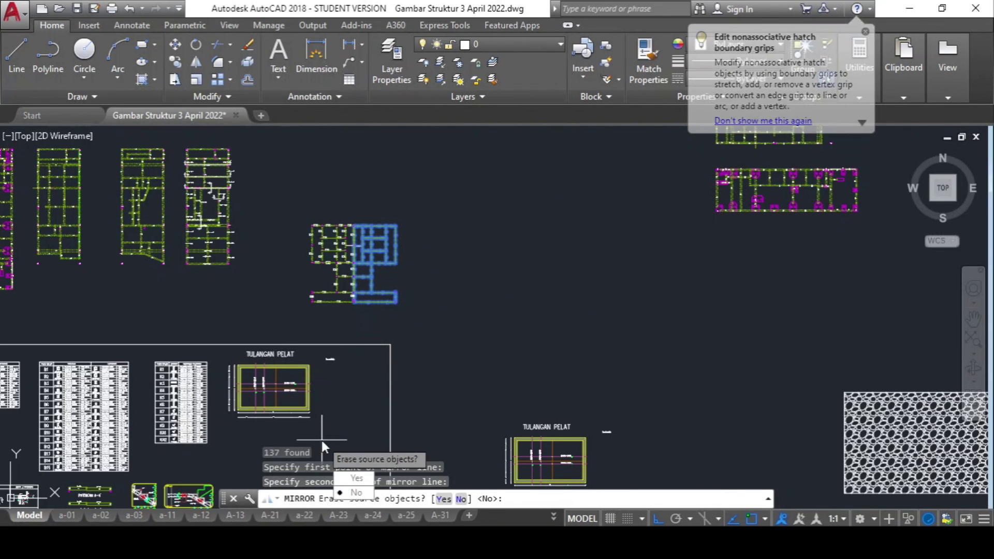
pyautogui.write('N')
pyautogui.press('Return')
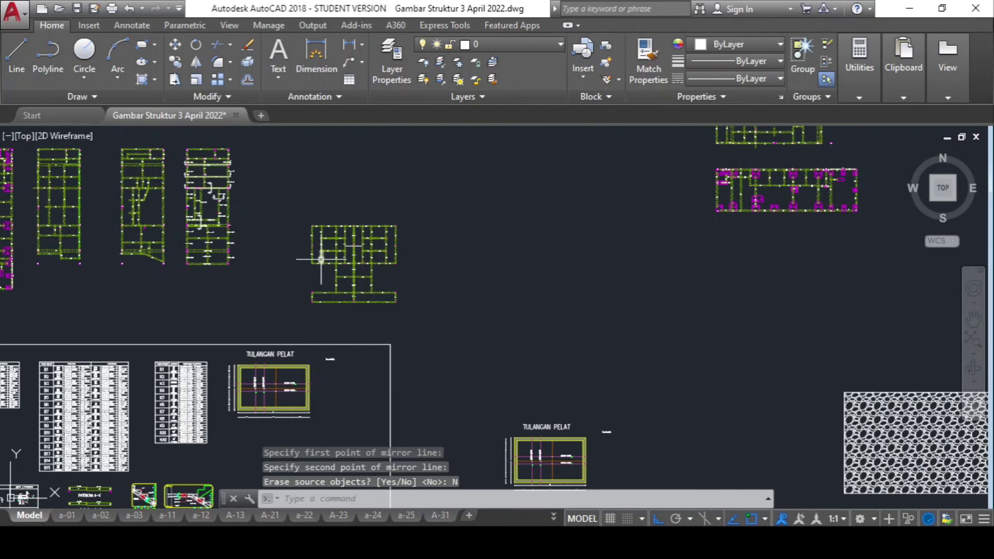
pyautogui.scroll(2, 368, 272)
pyautogui.scroll(6, 368, 271)
pyautogui.scroll(-10, 368, 271)
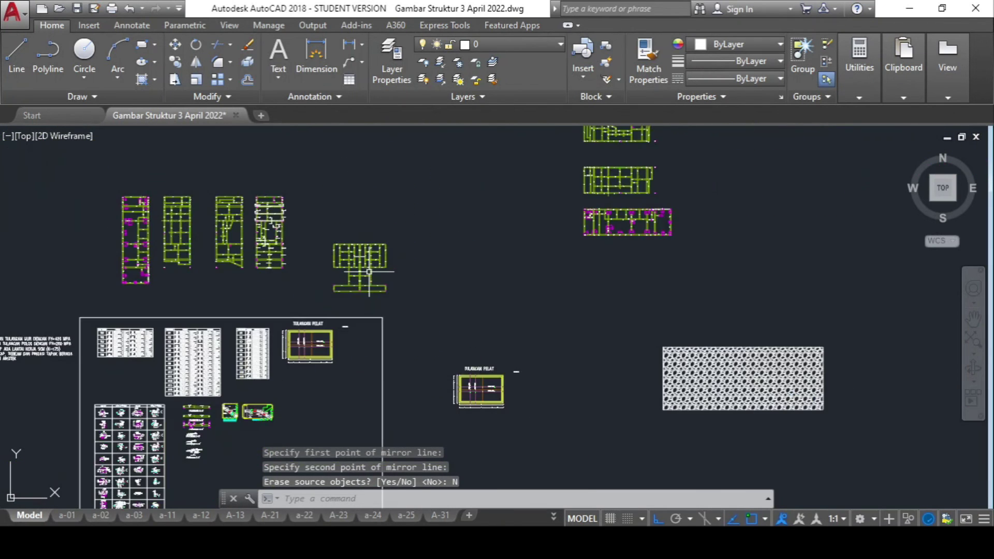